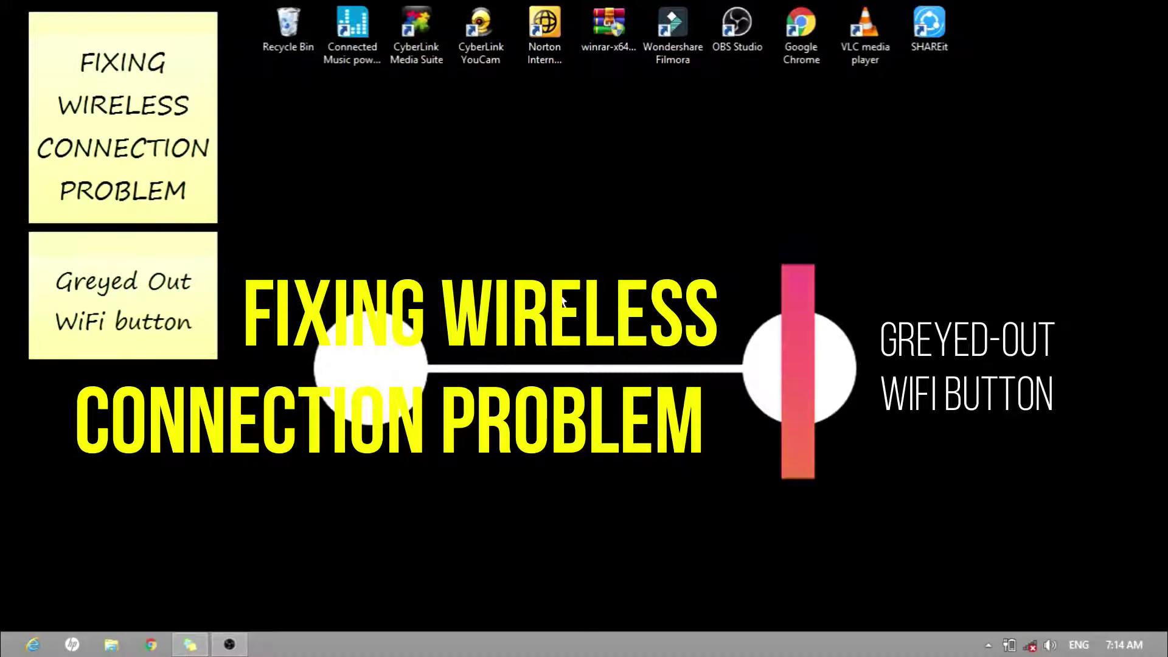
- Search the settings for "wireless", open the wireless settings to check the WiFi switch, and return to the desktop
click(1132, 159)
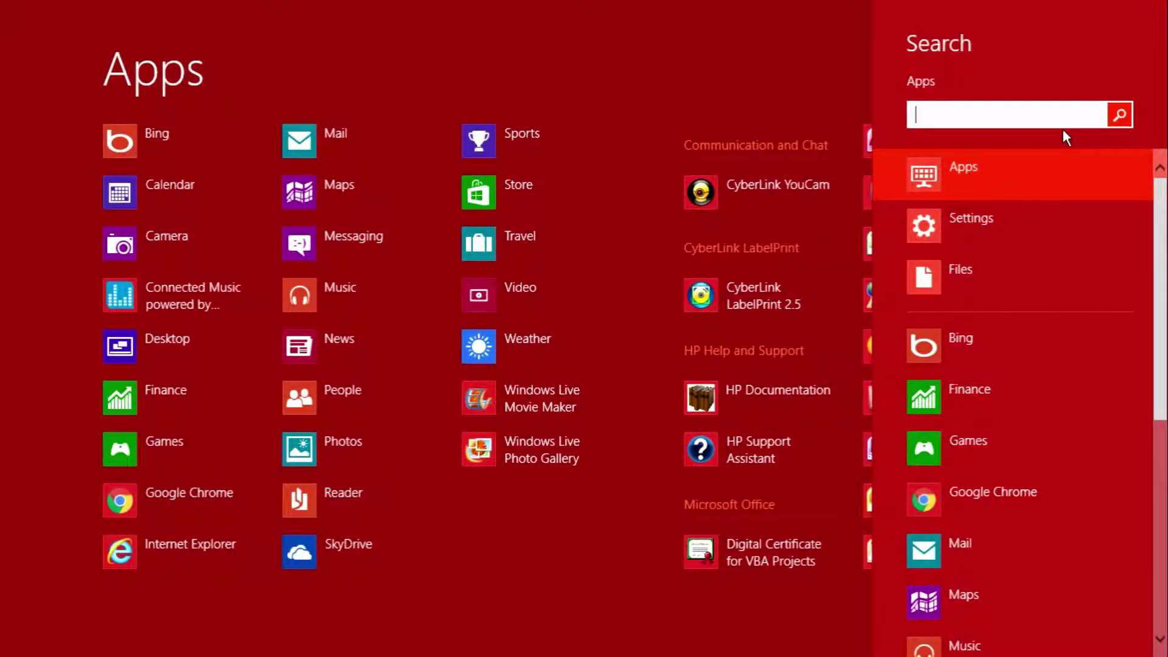
text(wireless)
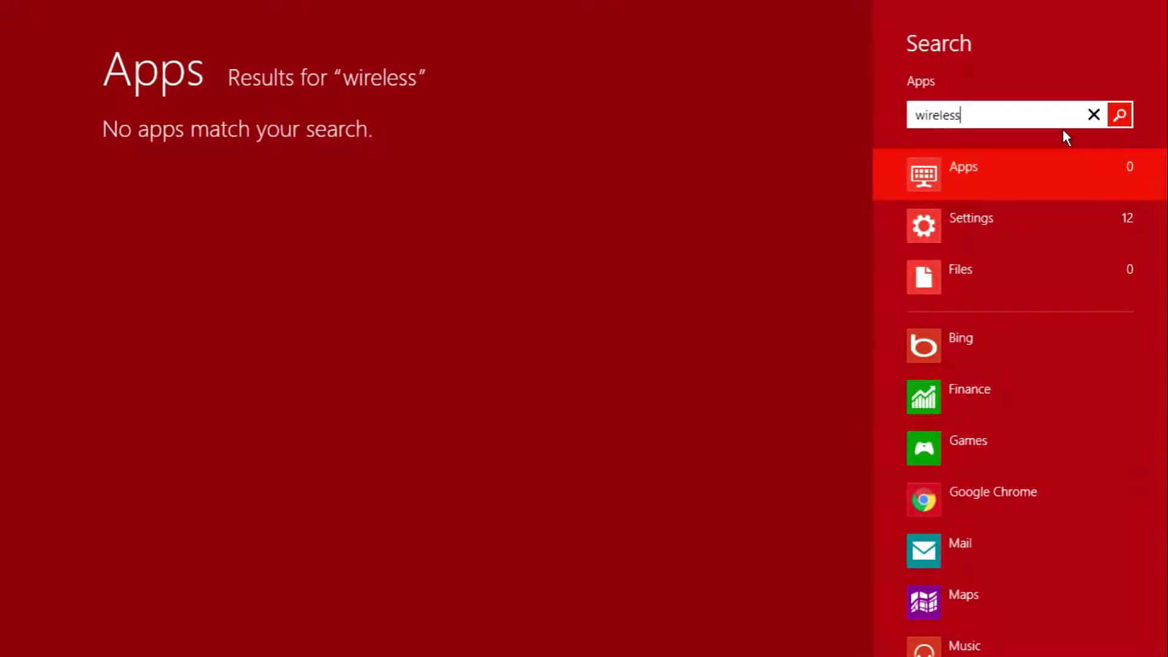
click(1068, 229)
click(353, 141)
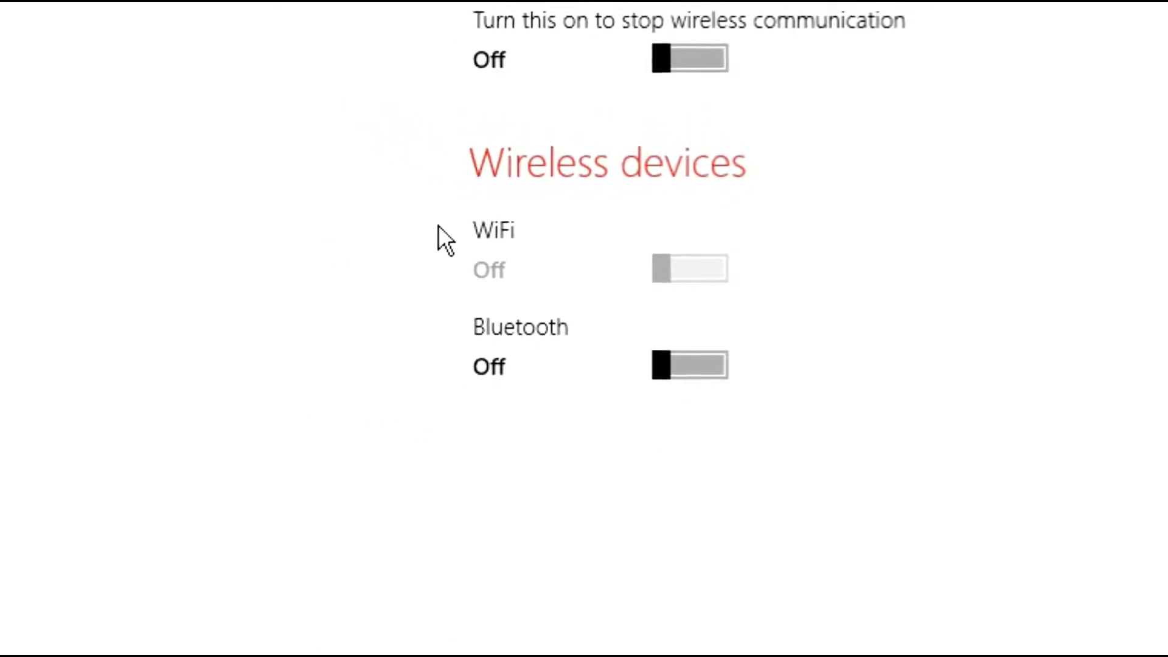
key(super)
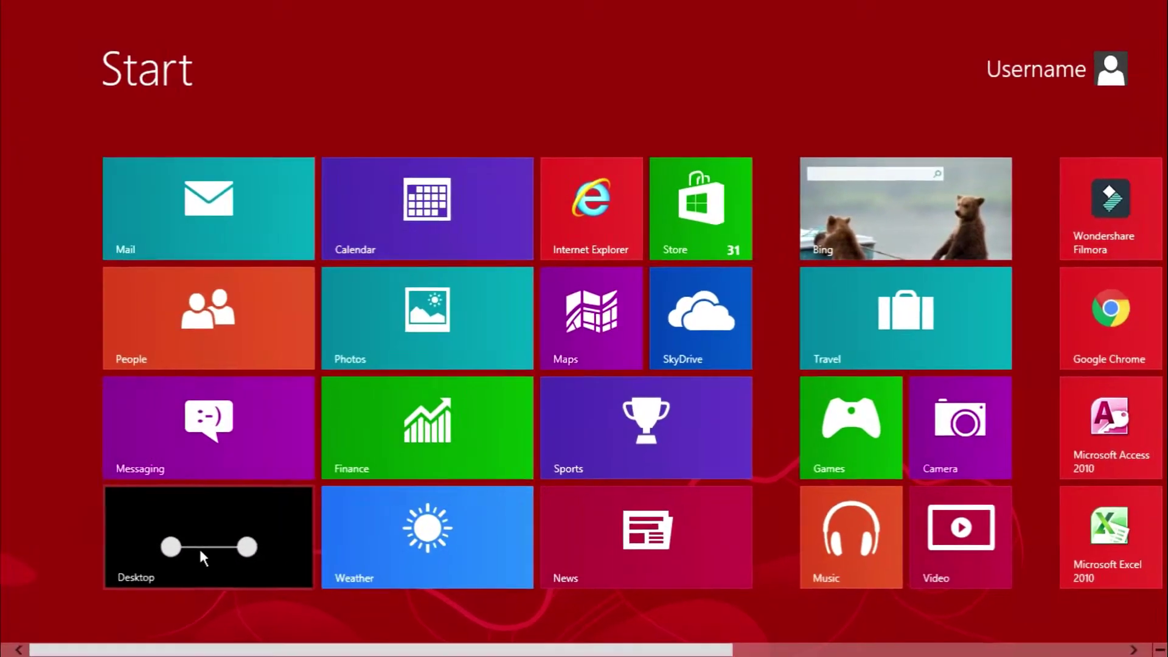
click(134, 591)
- Add a new sticky note beneath the "Greyed Out WiFi button" note and write "1. Troubleshoot" in it
click(45, 254)
click(43, 245)
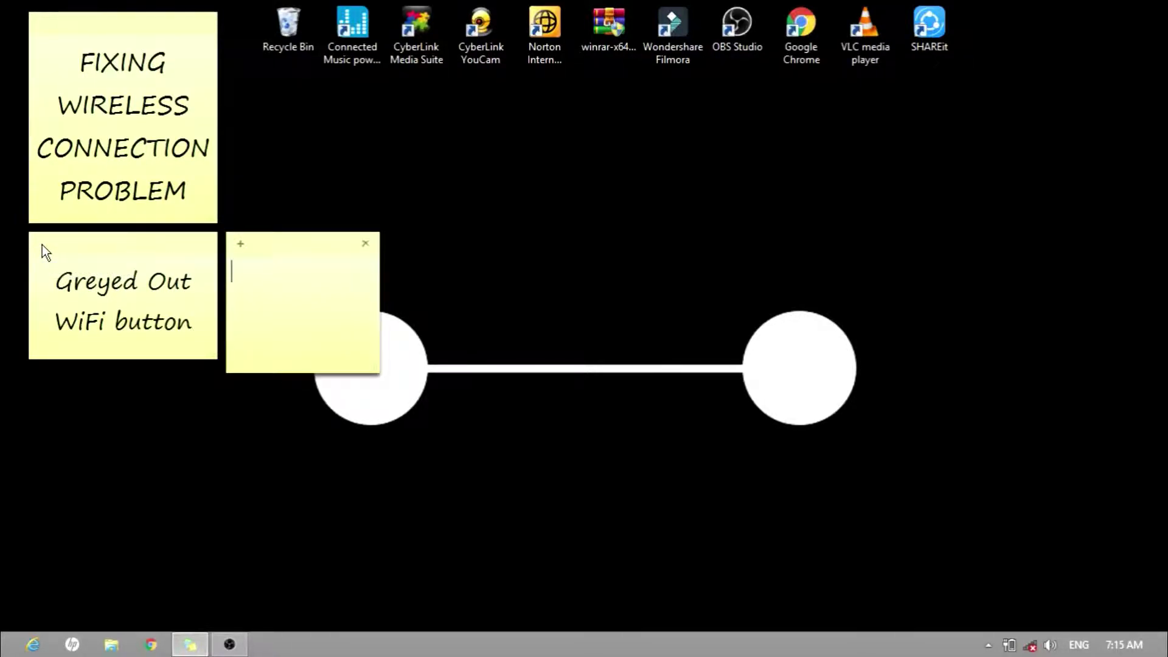
drag(294, 243, 111, 385)
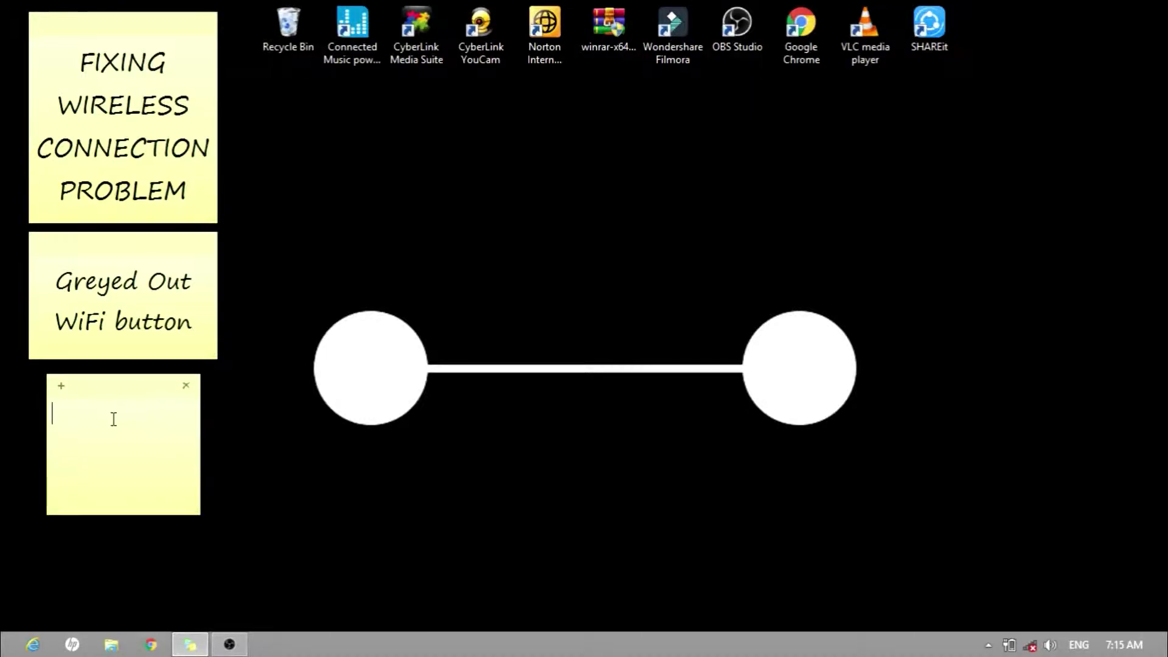
text(1. Troubleshoo)
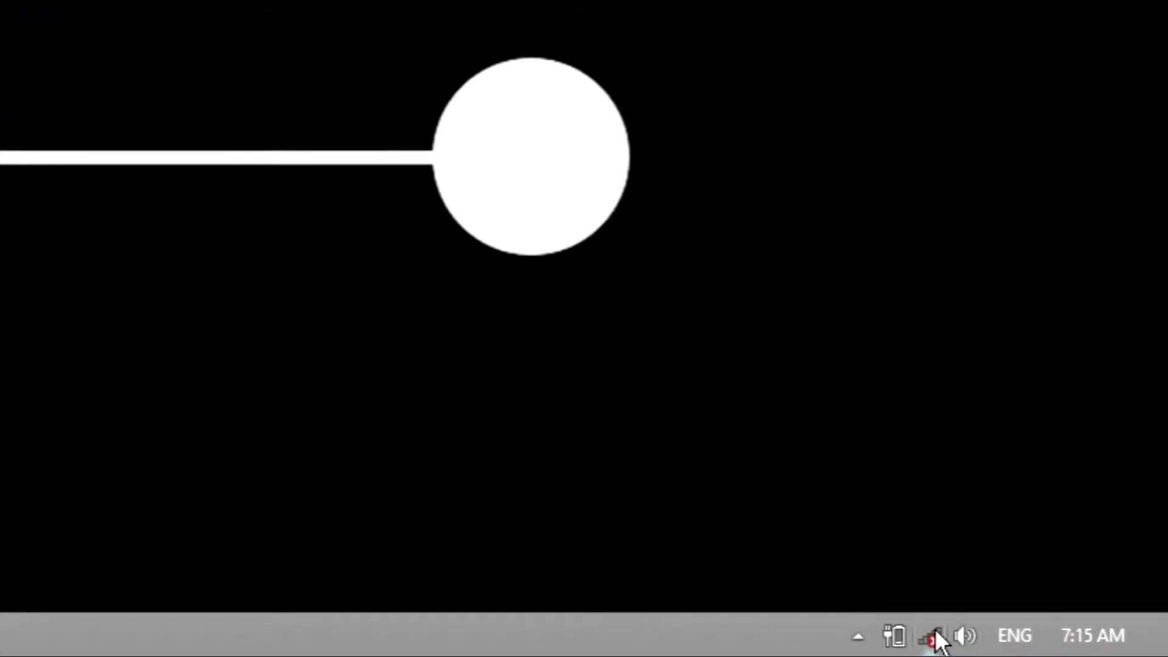
- Start troubleshooting the network connection, toggle the laptop's wireless function and turn flight mode off
right_click(984, 641)
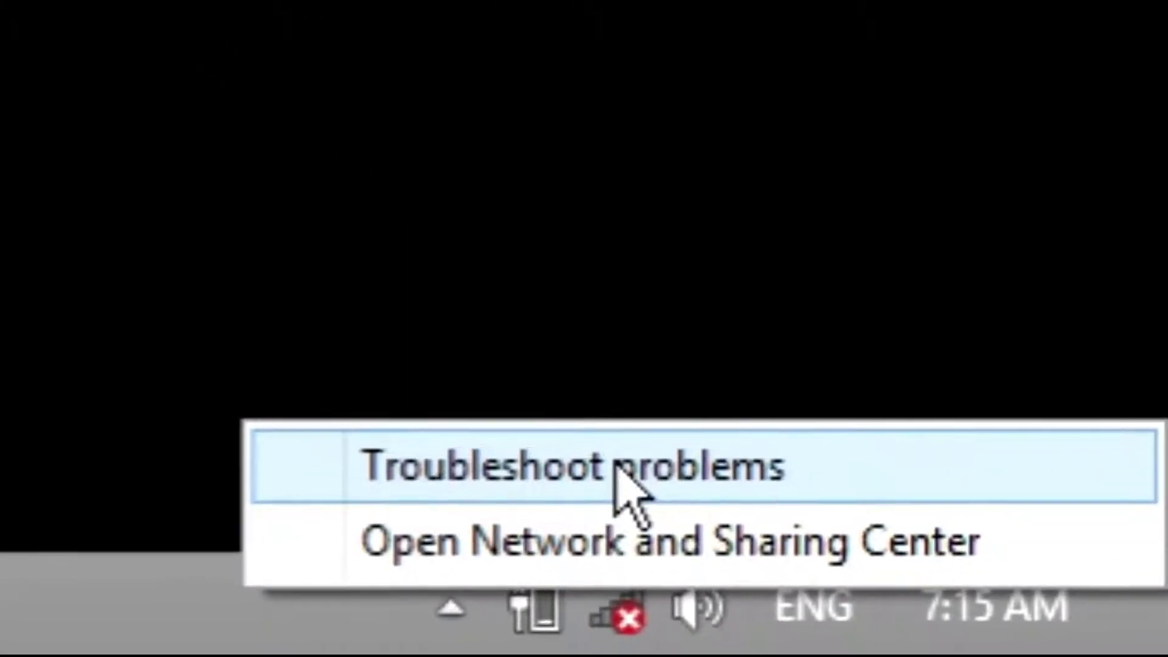
click(840, 544)
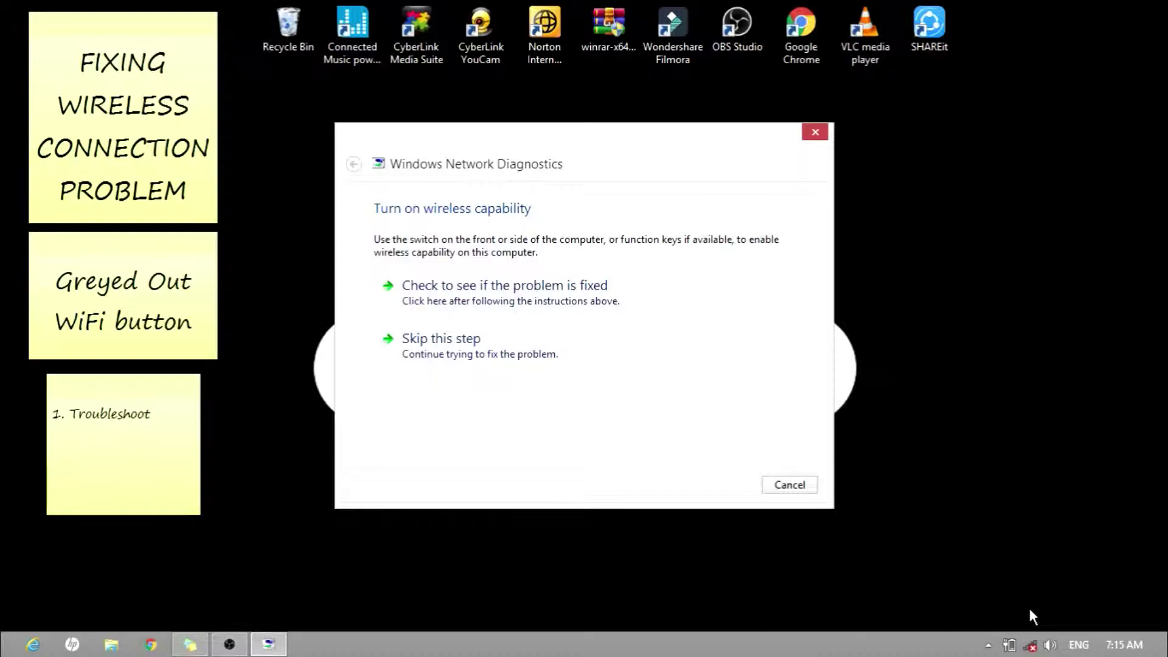
key(F12)
click(1031, 648)
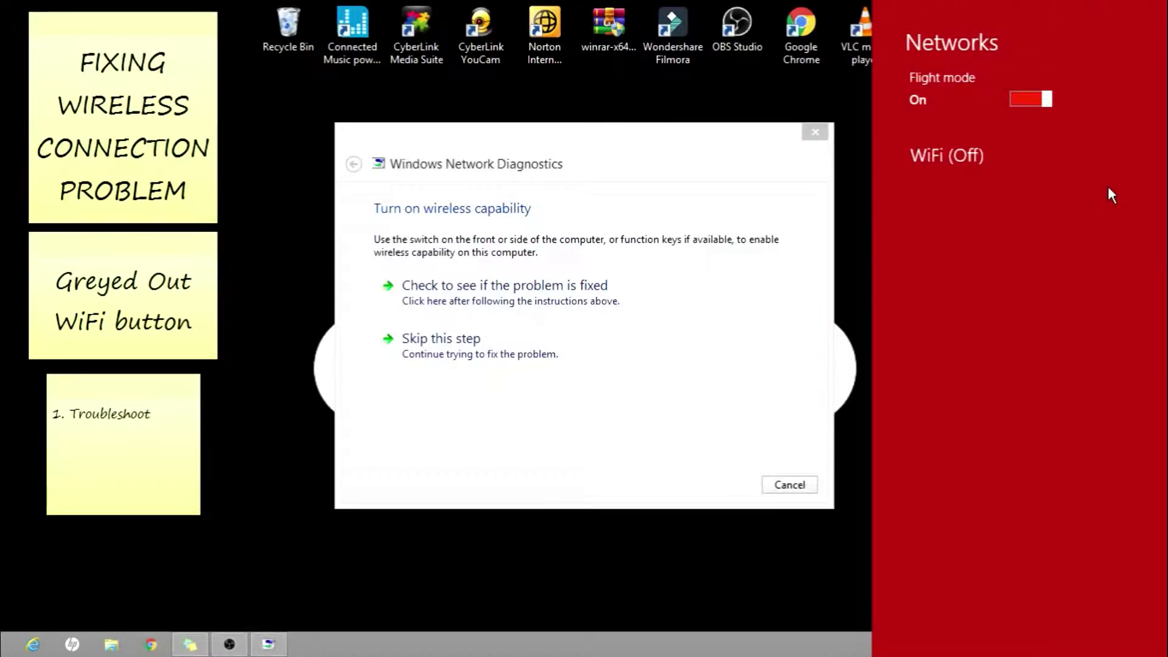
click(1015, 106)
- Have Windows Network Diagnostics check whether the problem is fixed, and close the troubleshooter
click(514, 298)
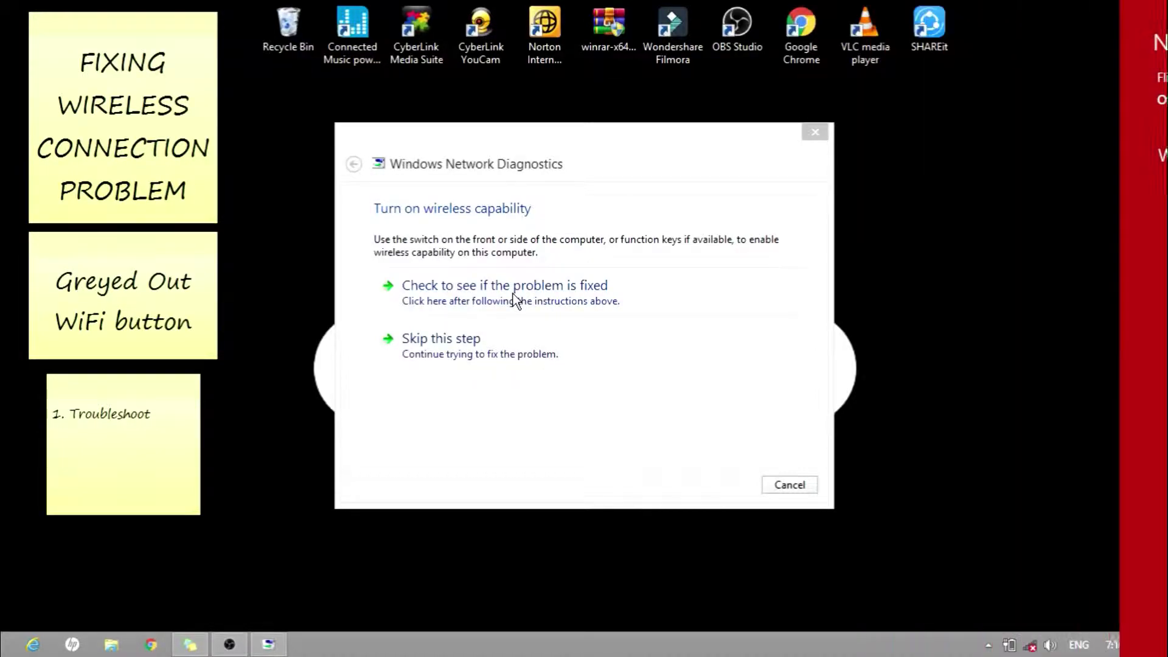
click(515, 299)
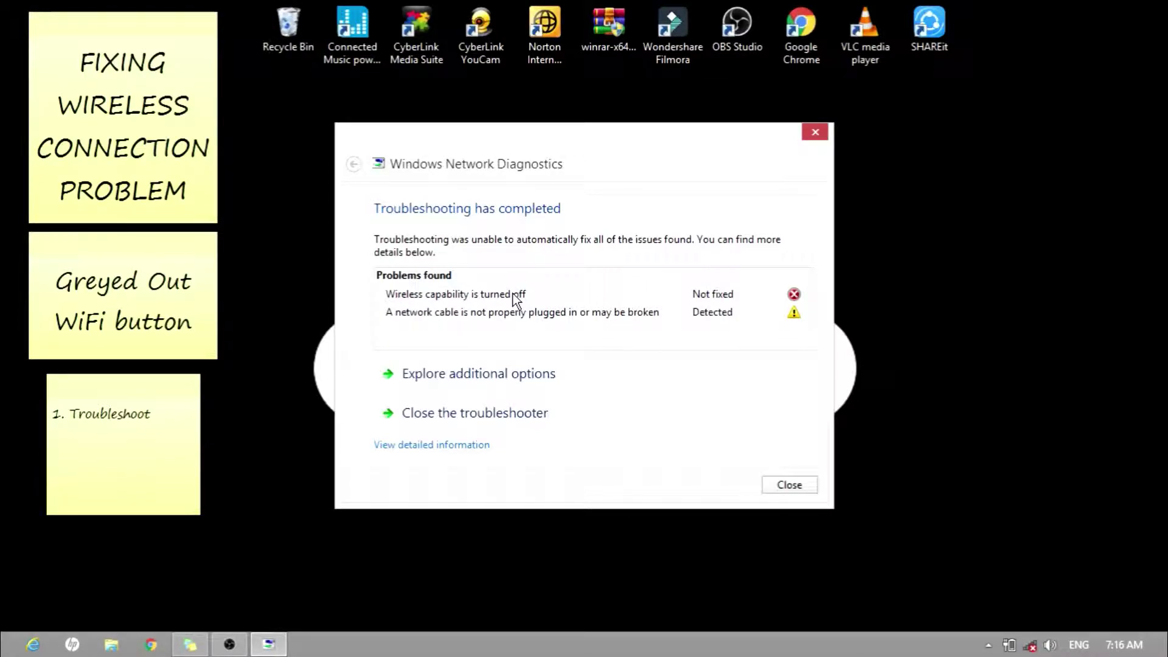
click(504, 415)
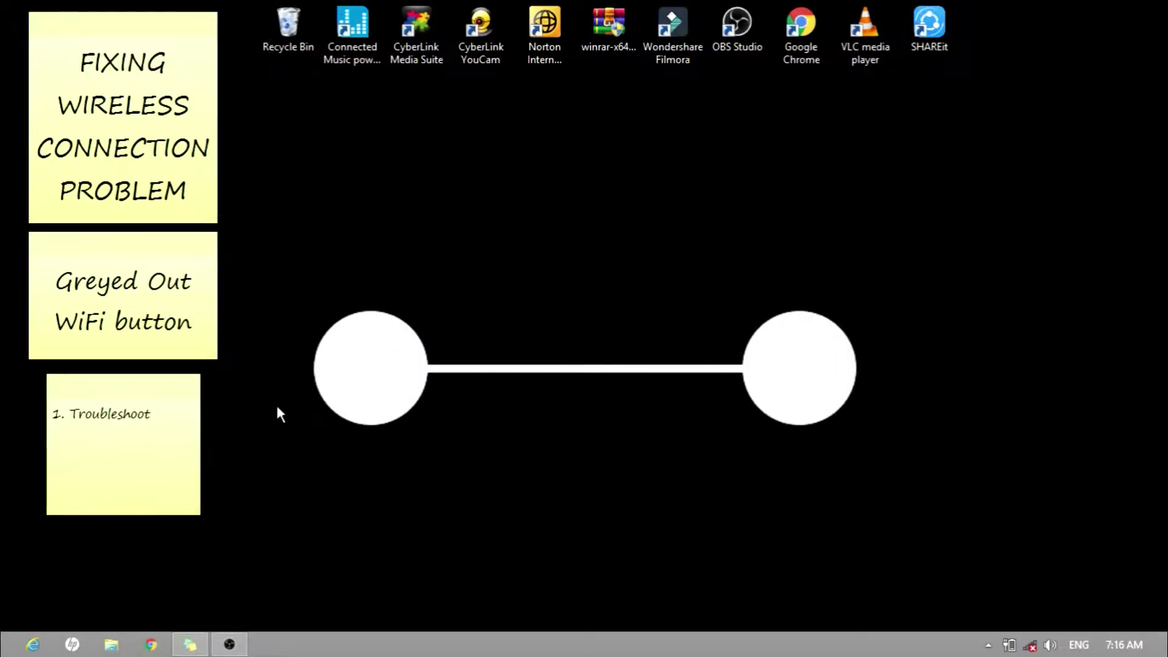
- Add a second line reading "2. Disable and enable" to the sticky note with the numbered fixes
click(156, 421)
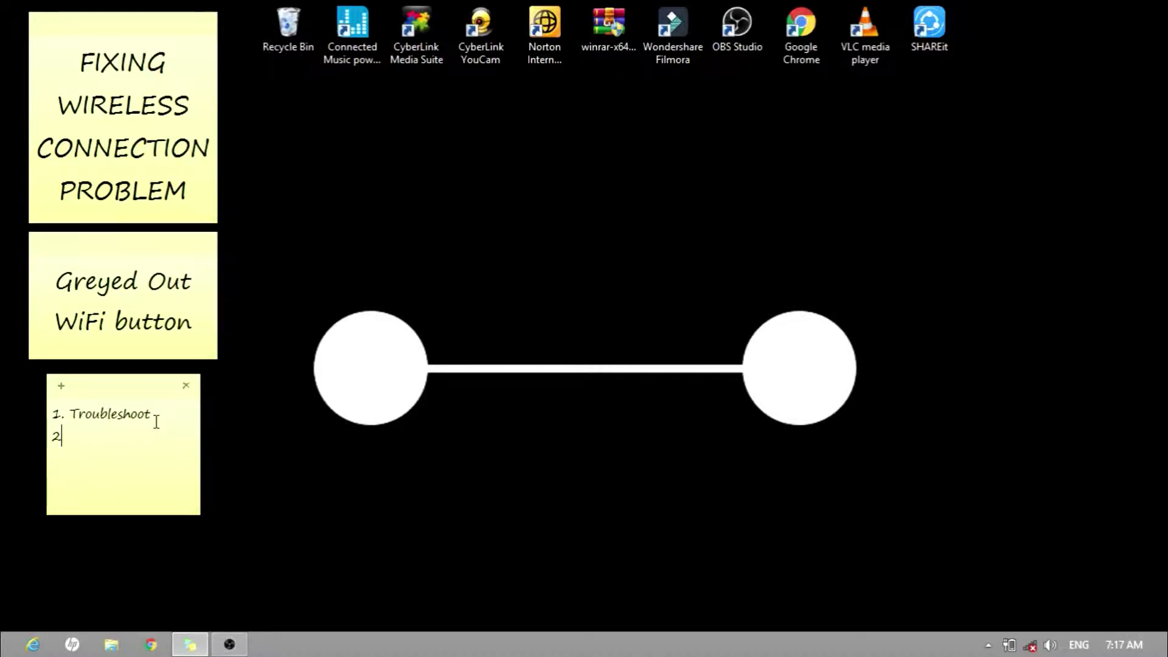
text(. Disable and )
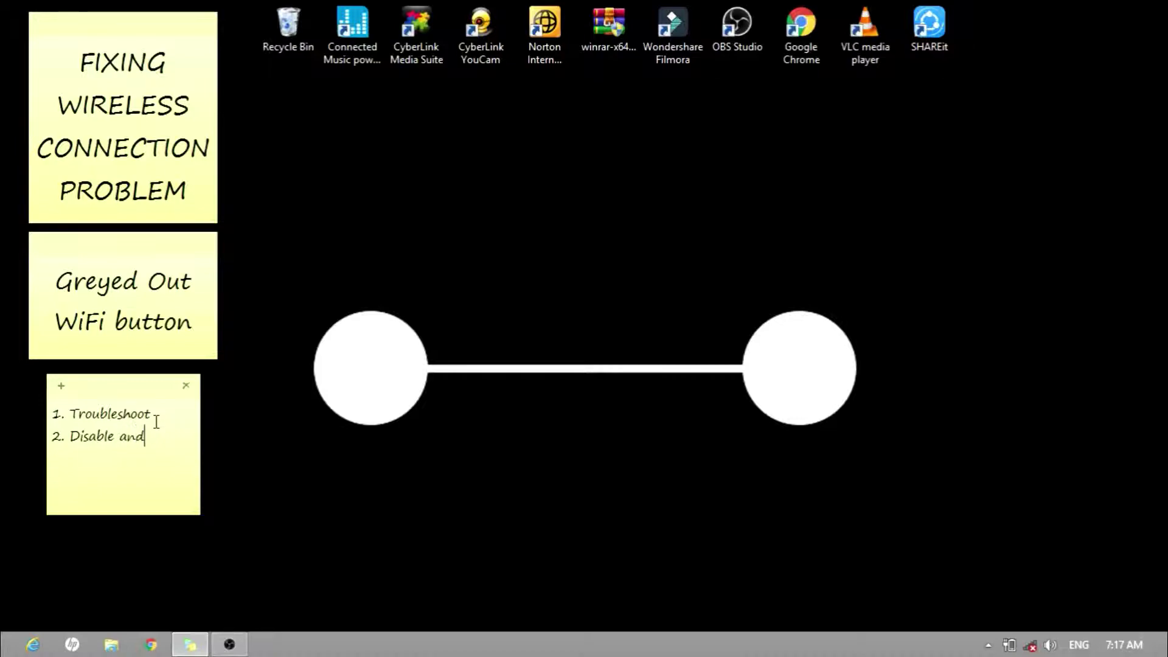
text(enable)
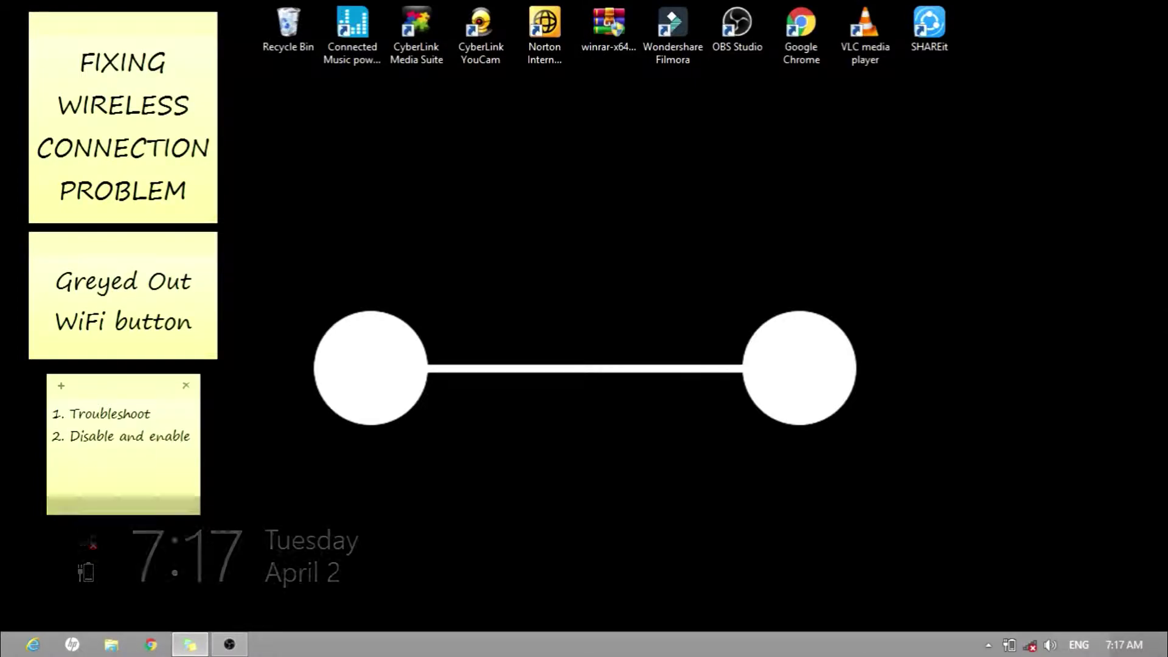
- Search the settings for "device manager" and open Device Manager
click(1144, 188)
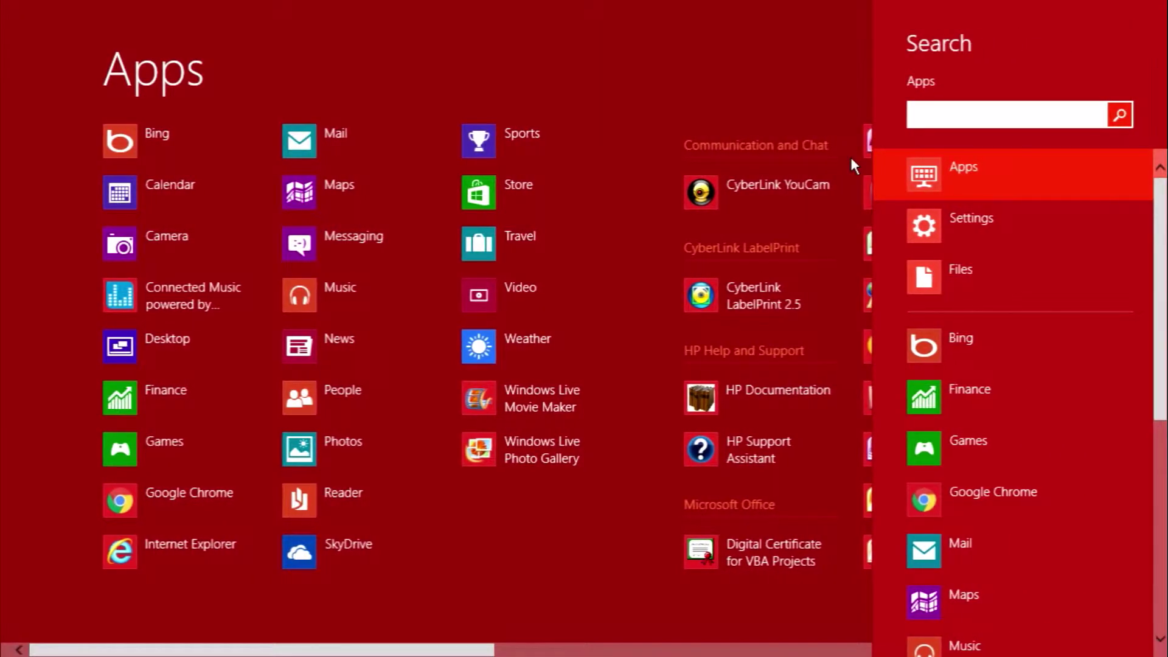
text(device manager)
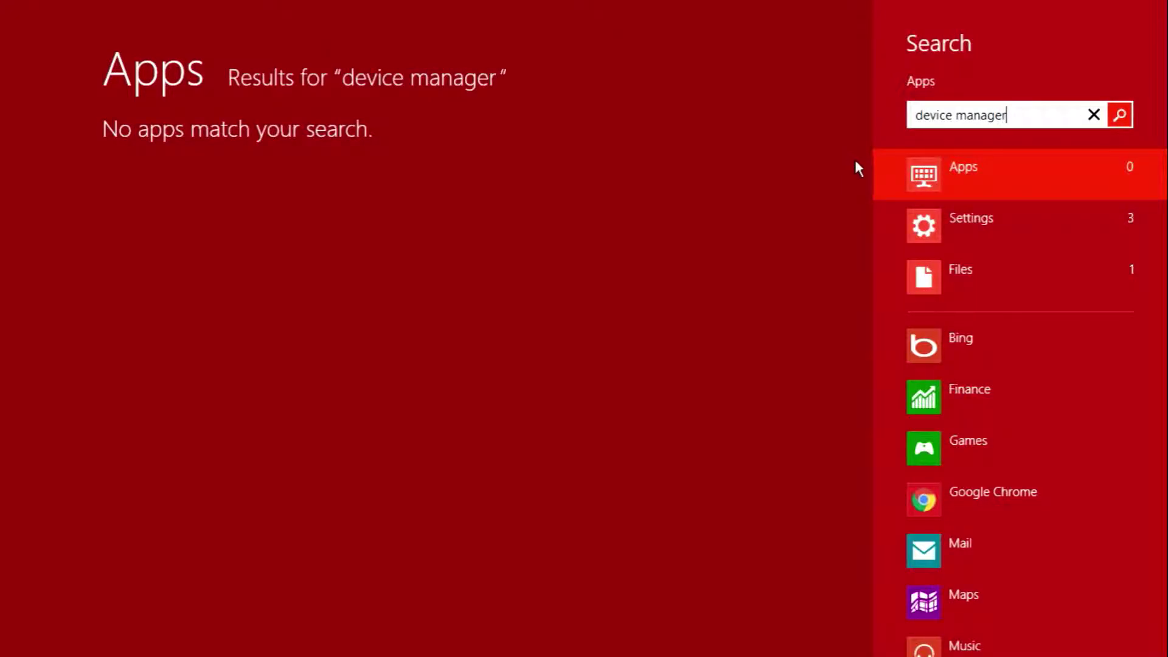
click(1004, 220)
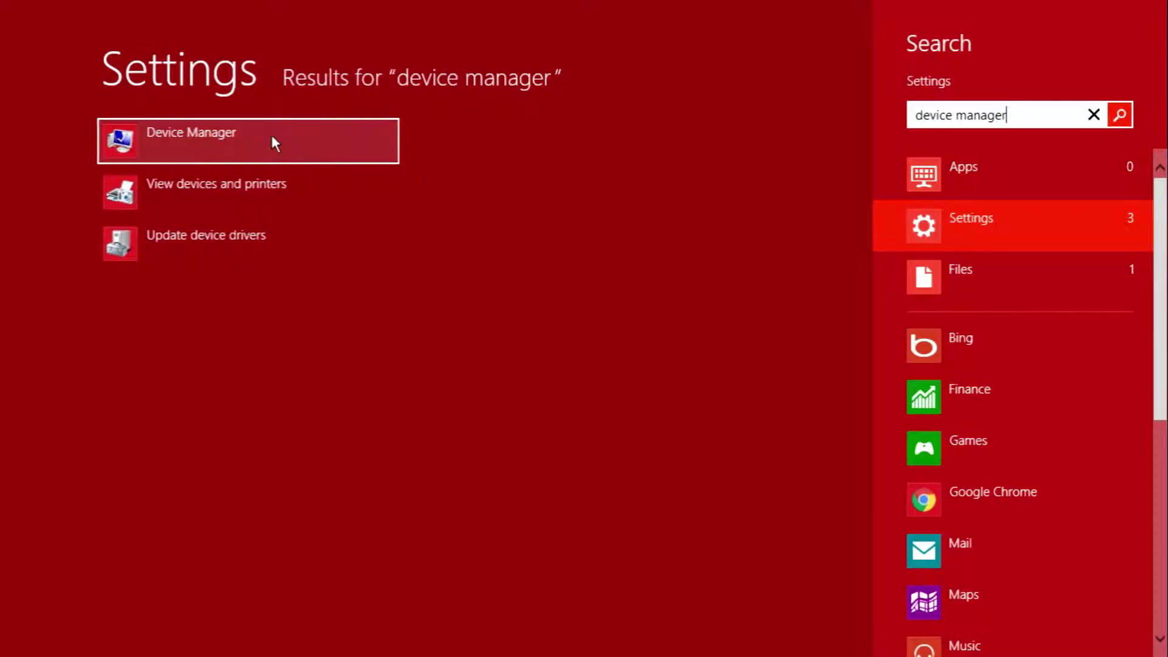
click(272, 134)
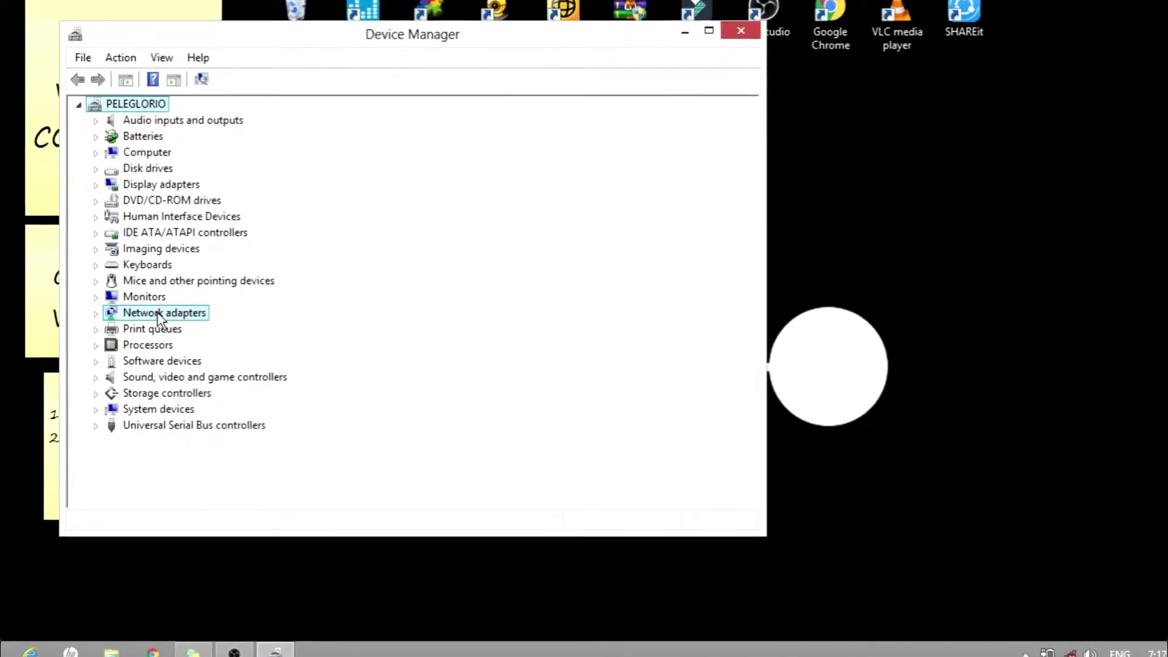
- Disable the Ralink RT3290 802.11bgn Wi-Fi Adapter under Network adapters and accept the warning
click(96, 313)
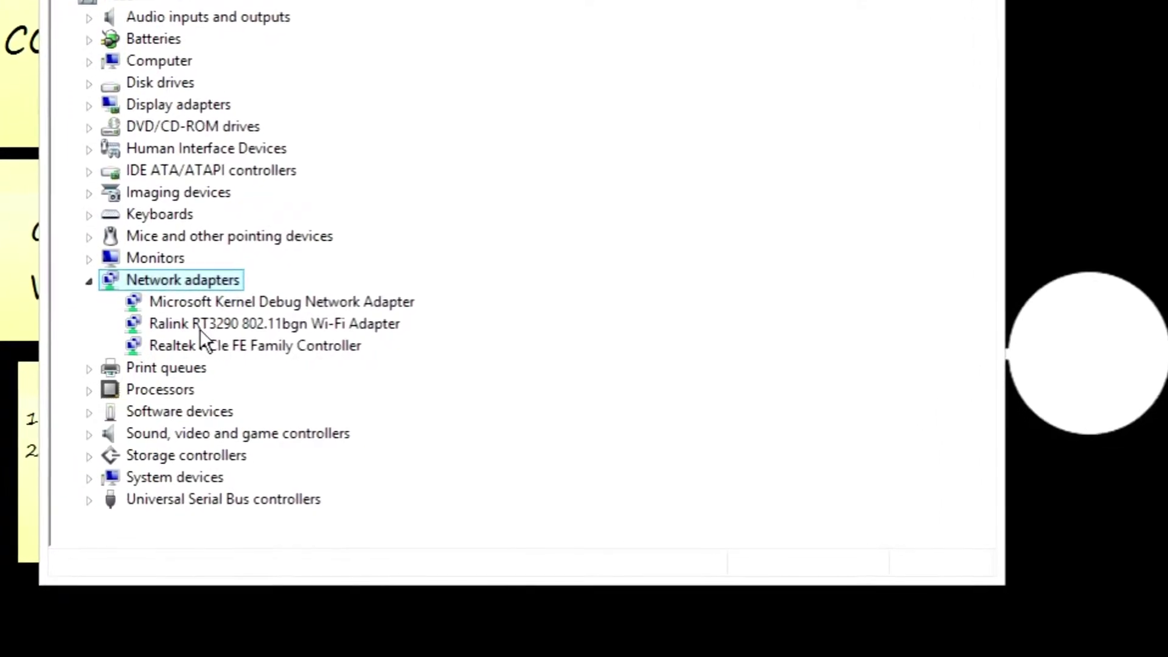
click(196, 331)
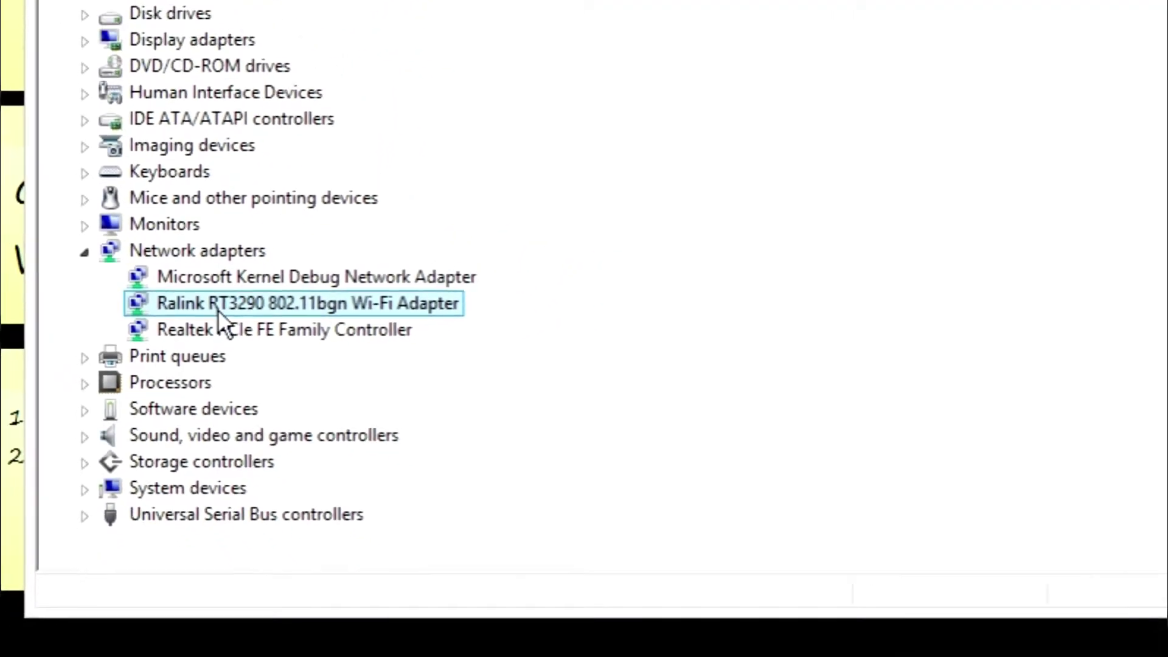
right_click(217, 311)
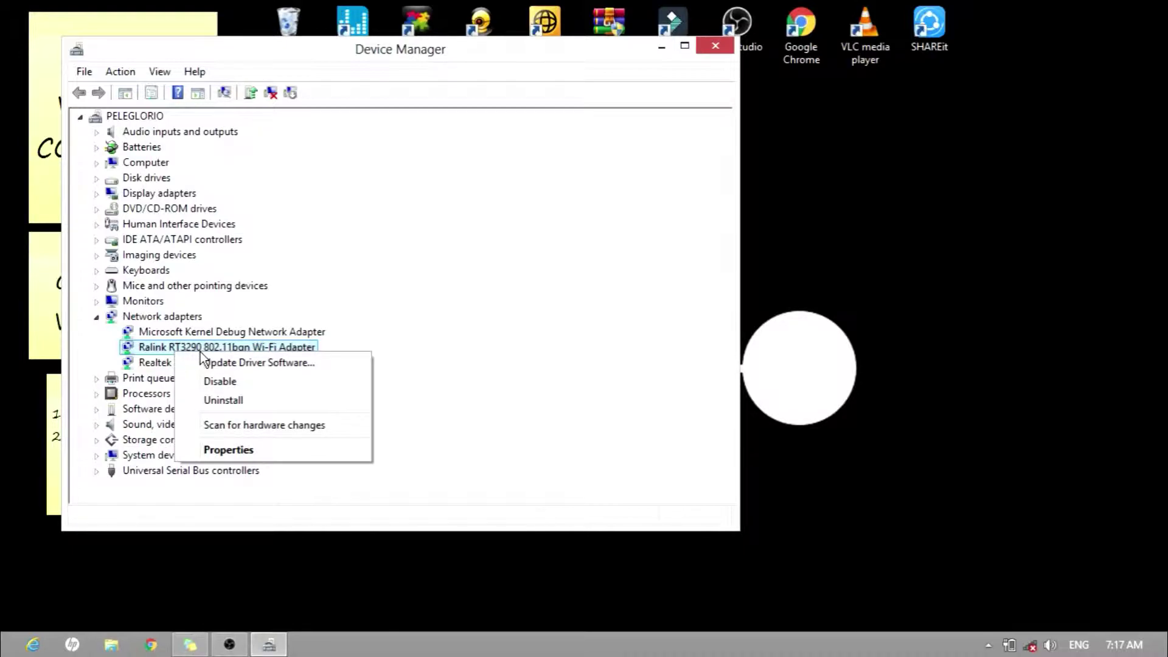
click(219, 381)
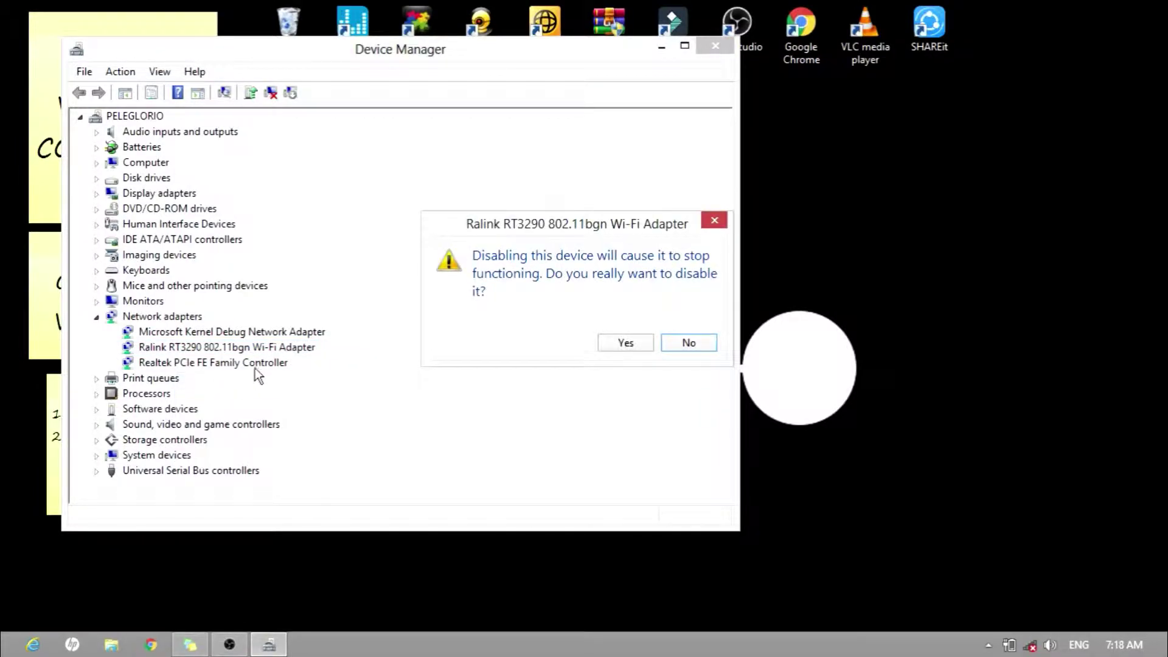
click(639, 346)
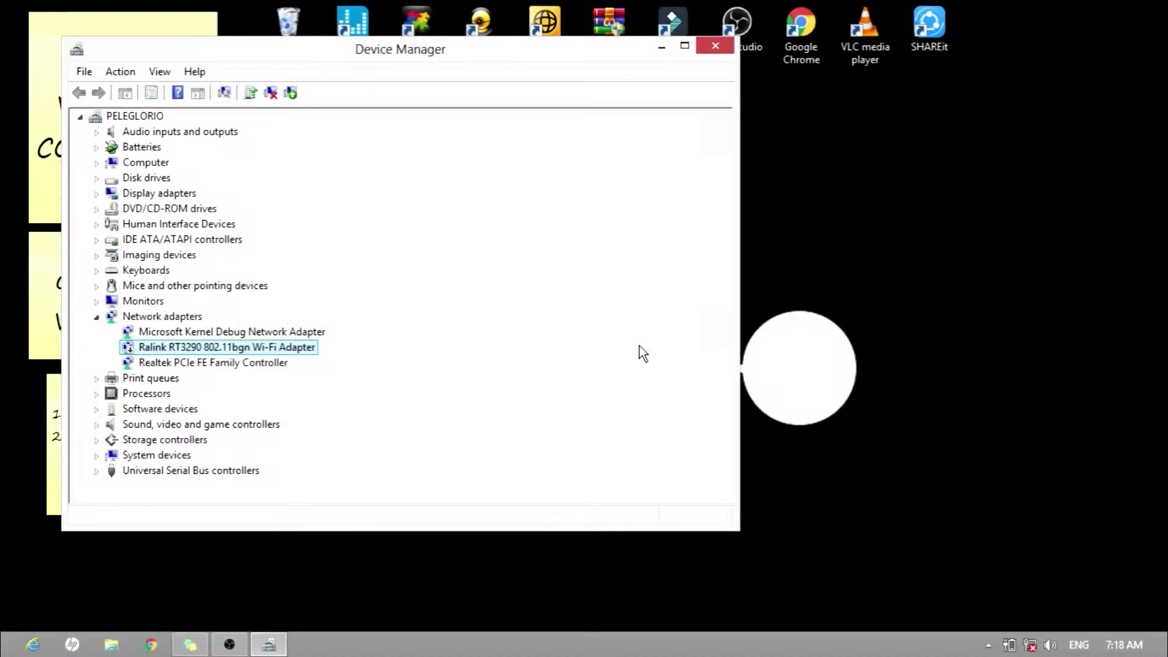
- Enable the Ralink RT3290 802.11bgn Wi-Fi Adapter again and close Device Manager
right_click(175, 348)
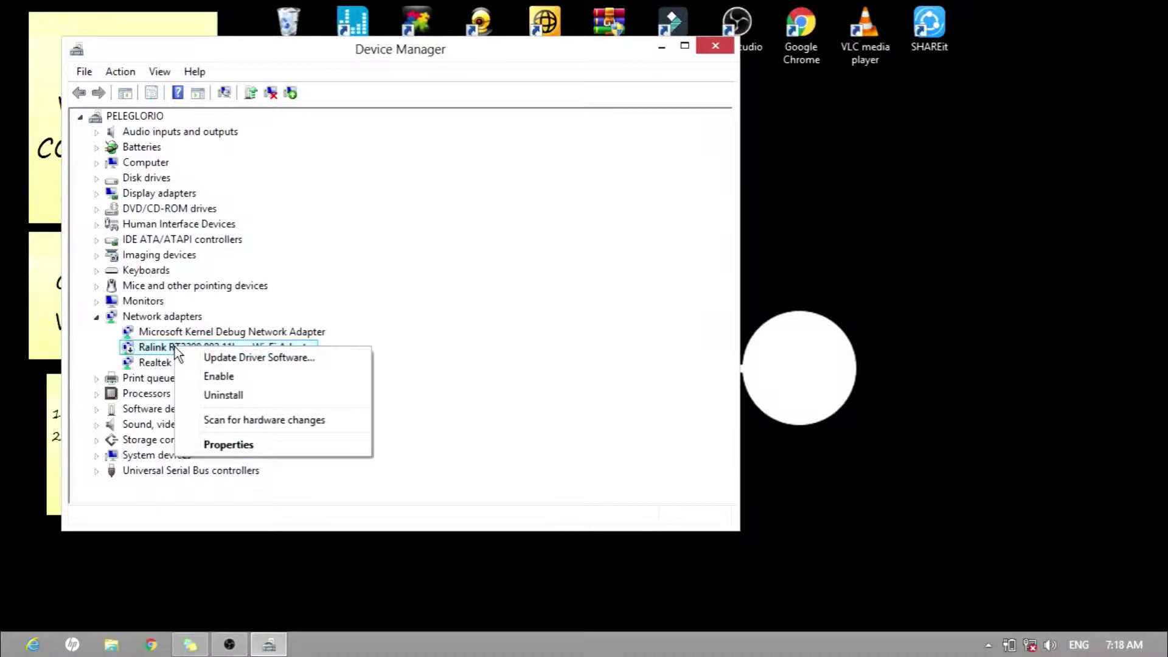
click(223, 374)
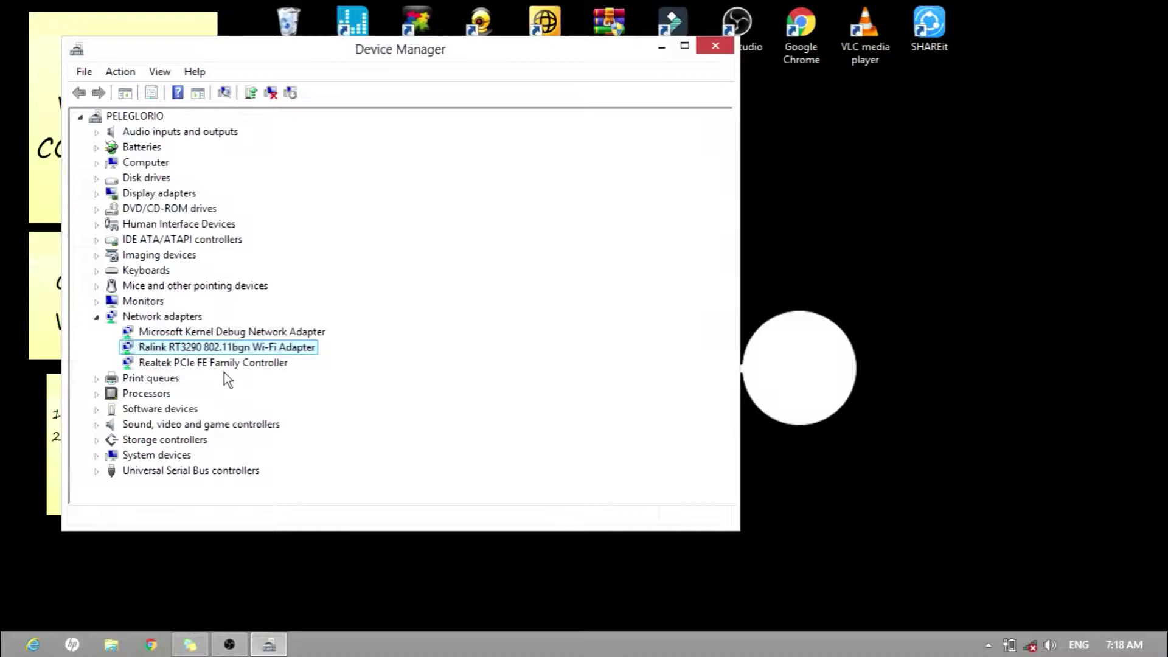
mouse_move(1032, 649)
click(714, 46)
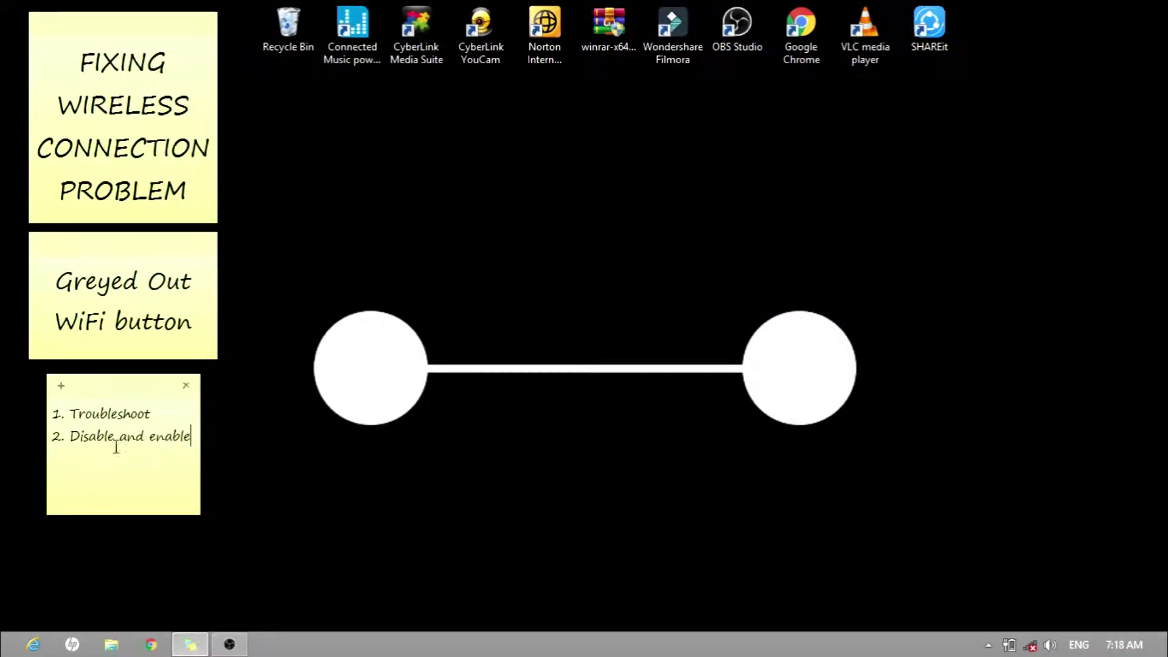
- Add a third line reading "3. Uninstall the driver" to the sticky note with the numbered fixes
key(Return)
text(3. Uninstall the dri)
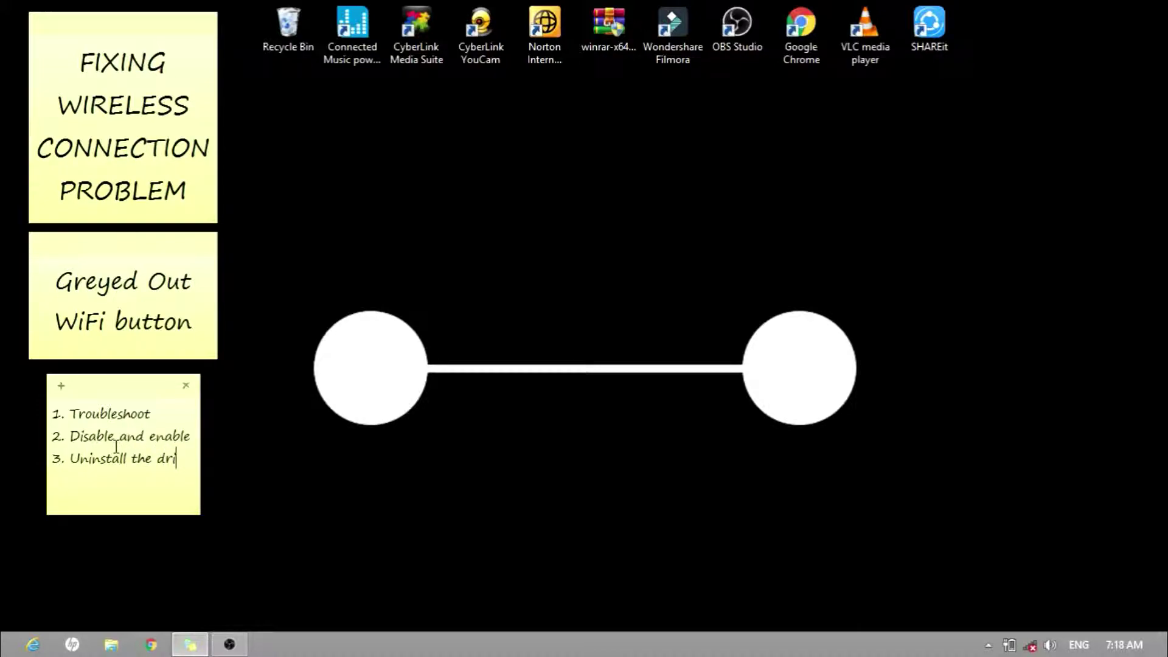
text(ver)
key(Return)
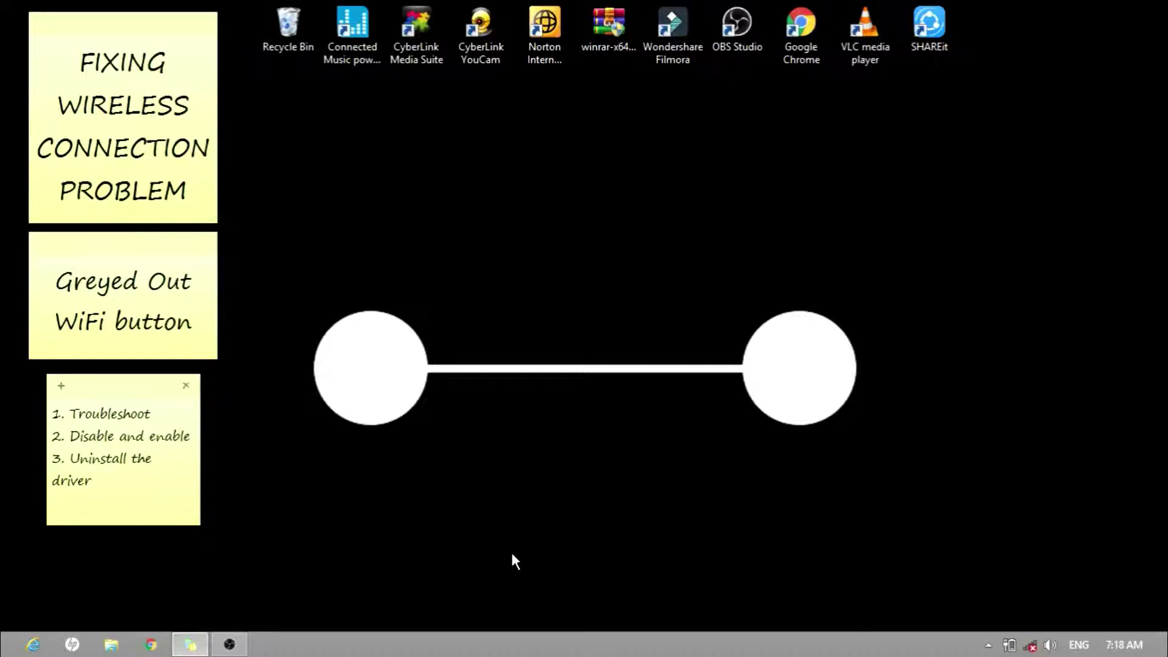
- Search the settings for "device" and open Device Manager
mouse_move(1165, 7)
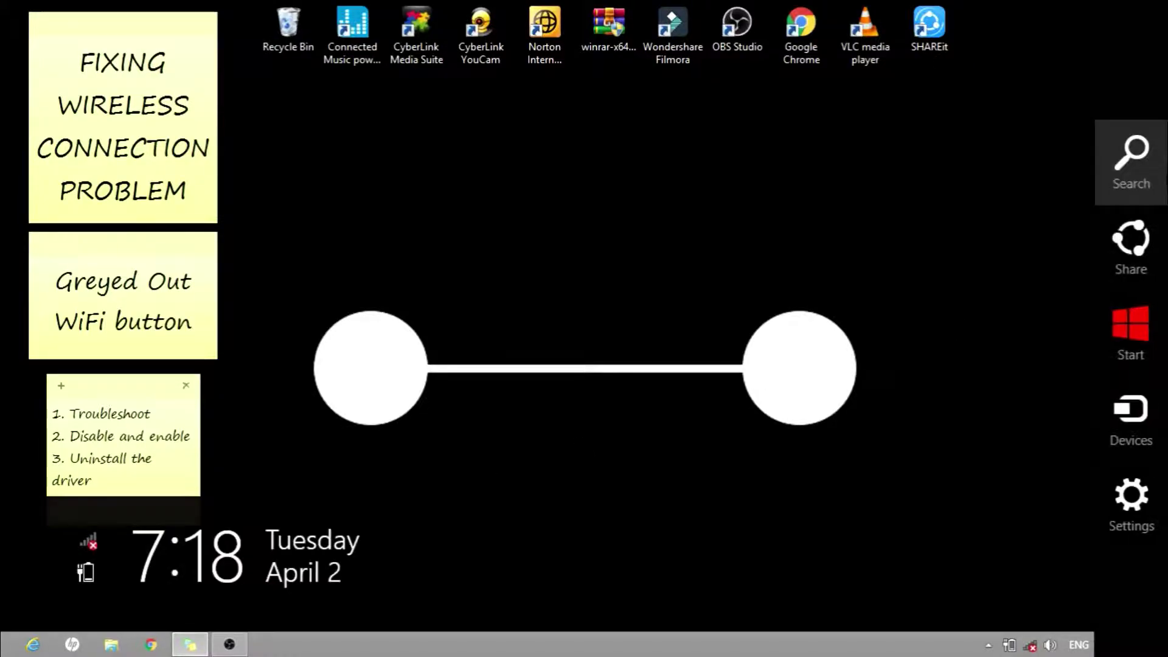
click(1152, 194)
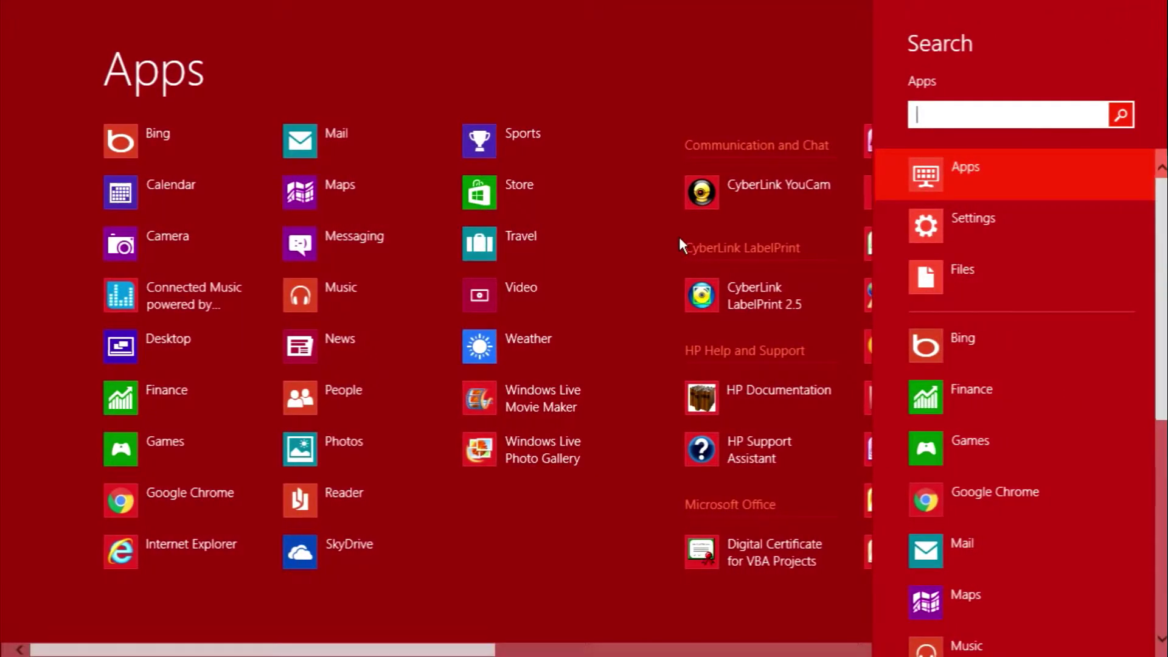
text(devi)
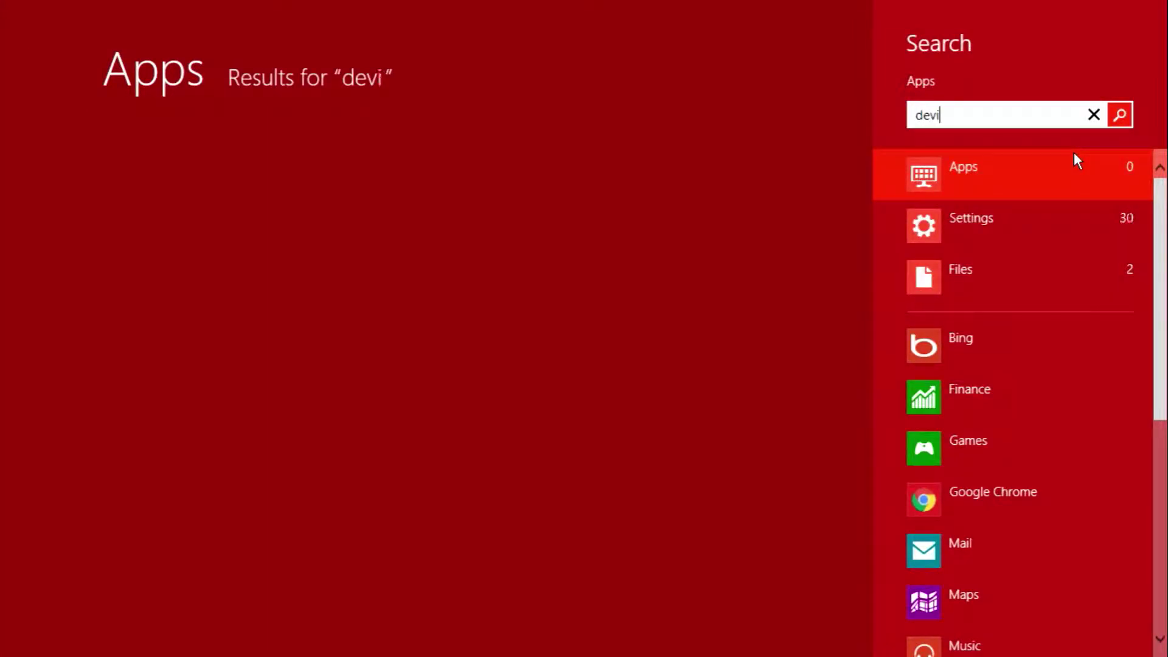
text(ce)
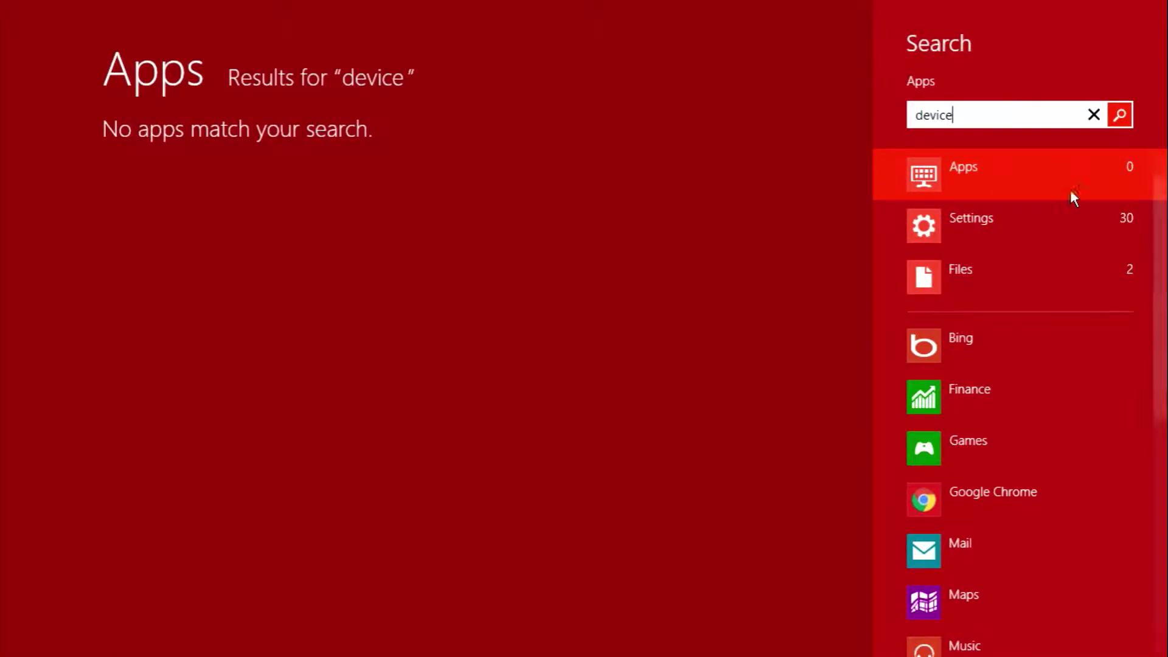
click(1071, 209)
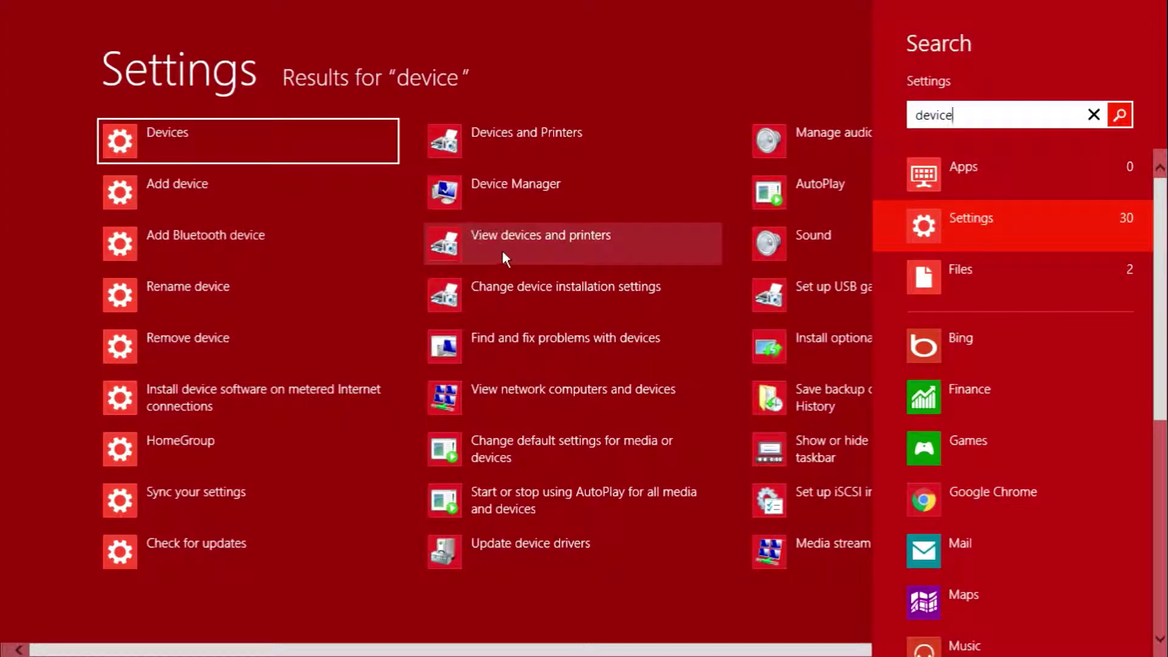
click(560, 173)
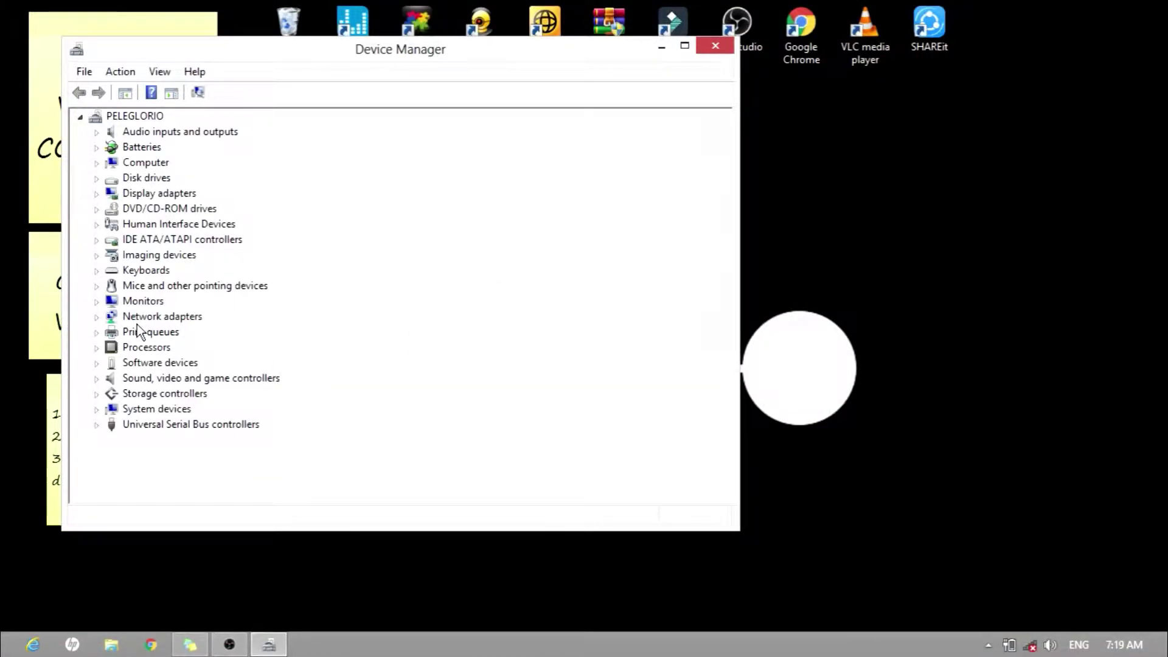
- Uninstall the Ralink RT3290 802.11bgn Wi-Fi Adapter under Network adapters, deleting its driver software as well
click(112, 317)
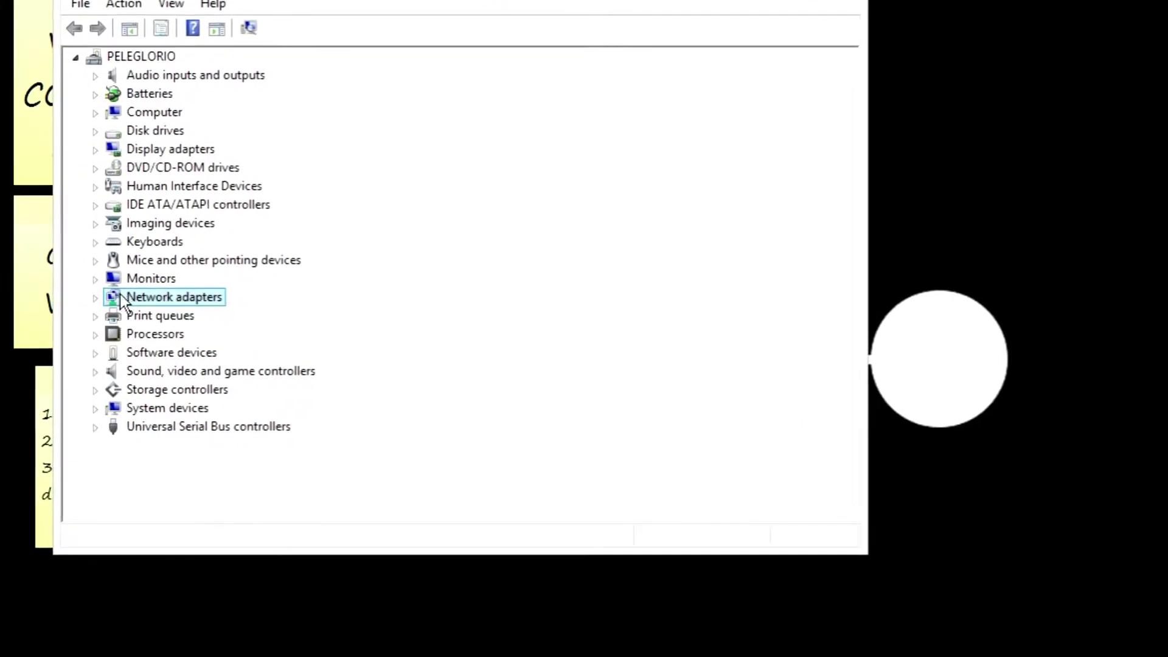
click(95, 298)
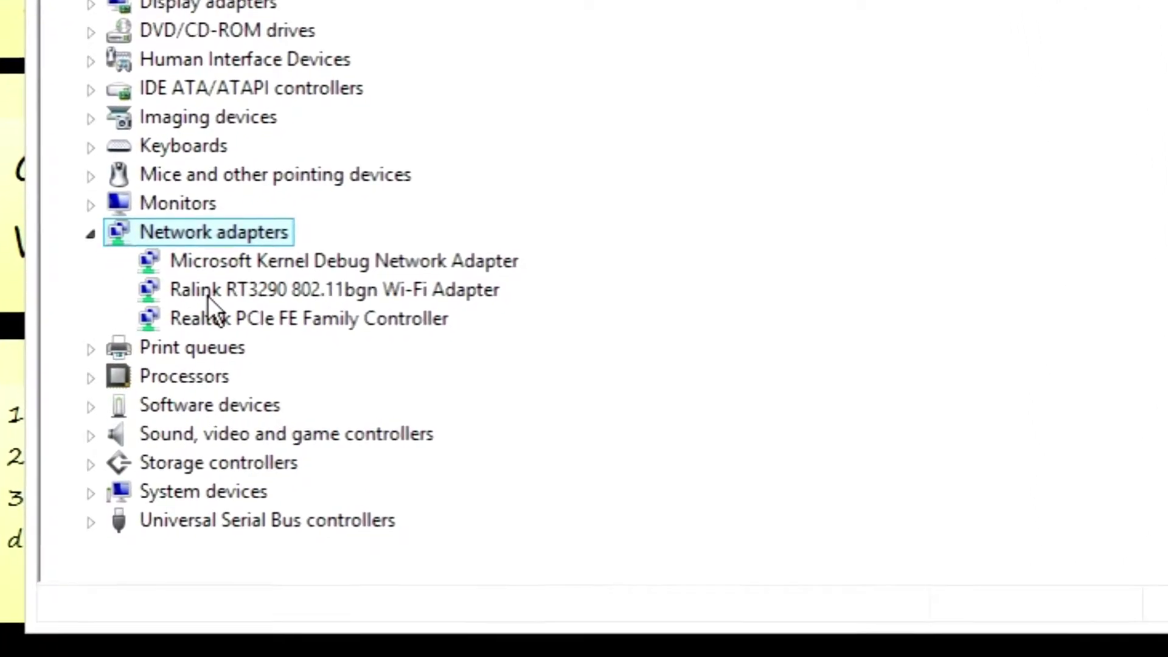
right_click(208, 290)
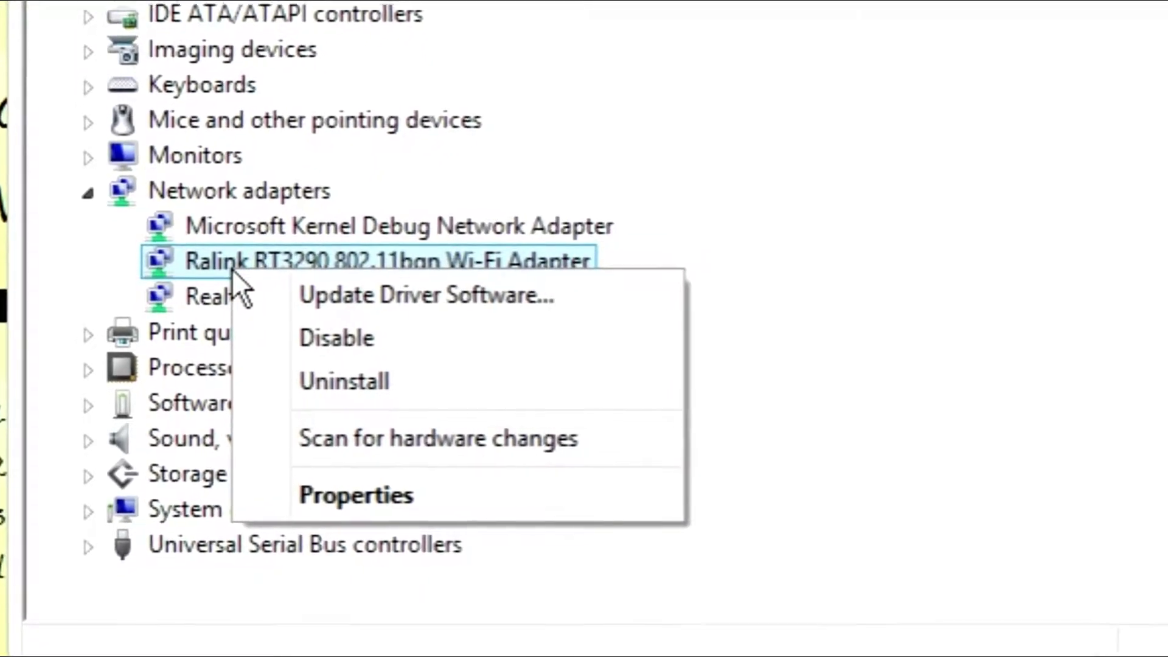
click(419, 371)
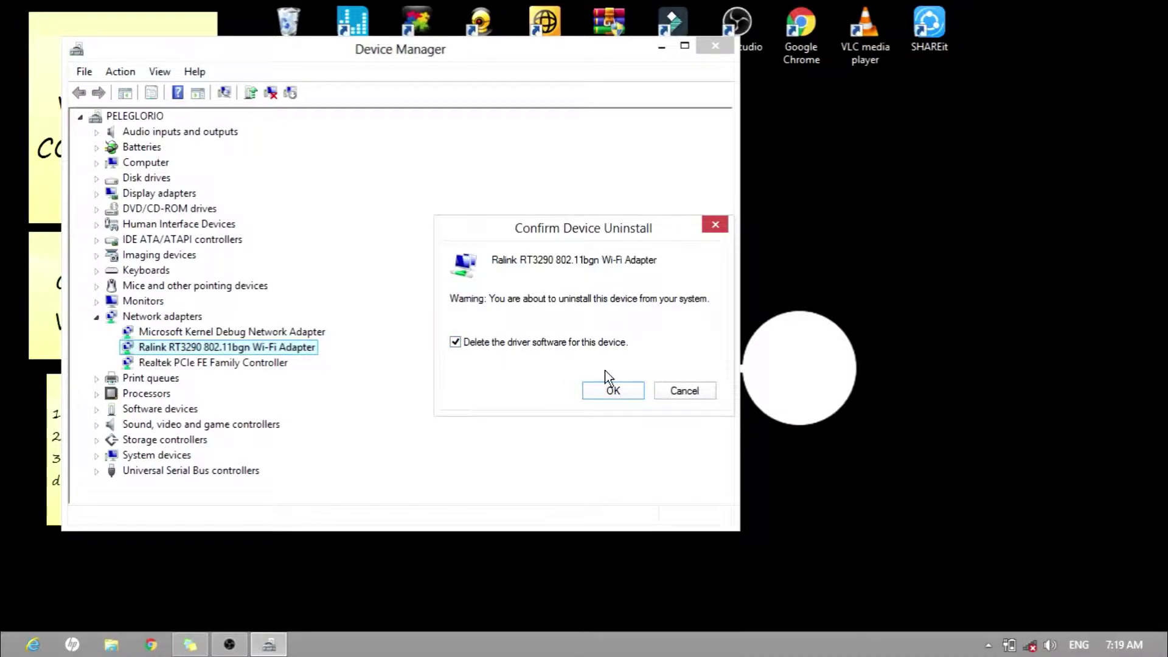
click(608, 391)
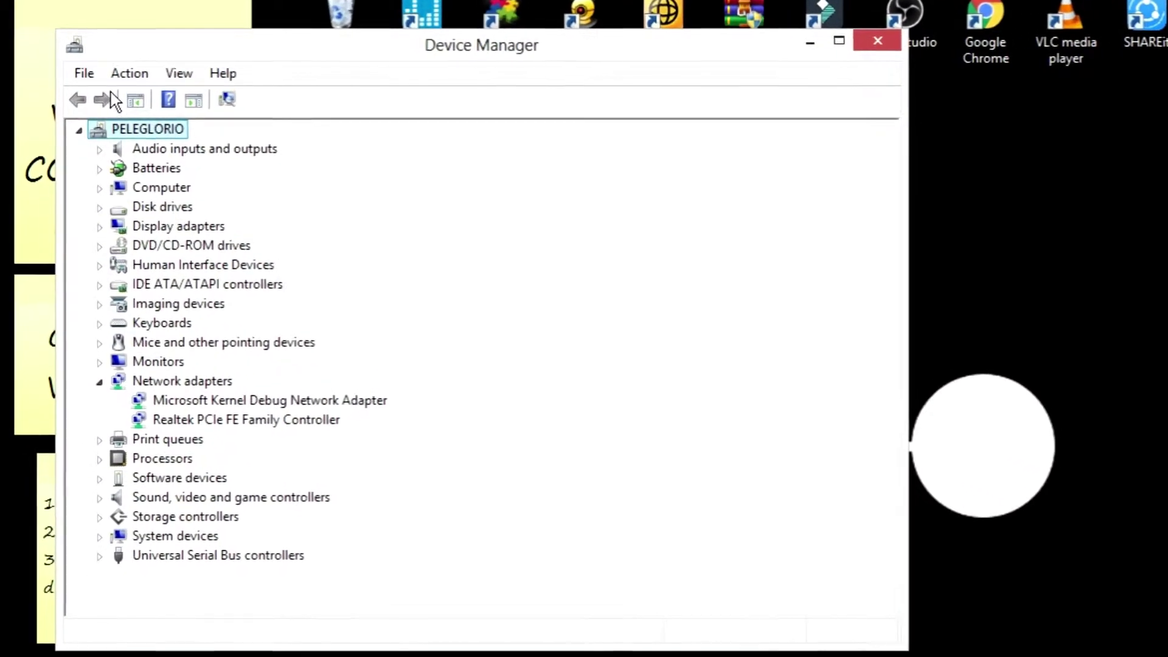
- Scan the computer for hardware changes and check the WiFi status in the Networks list
click(137, 73)
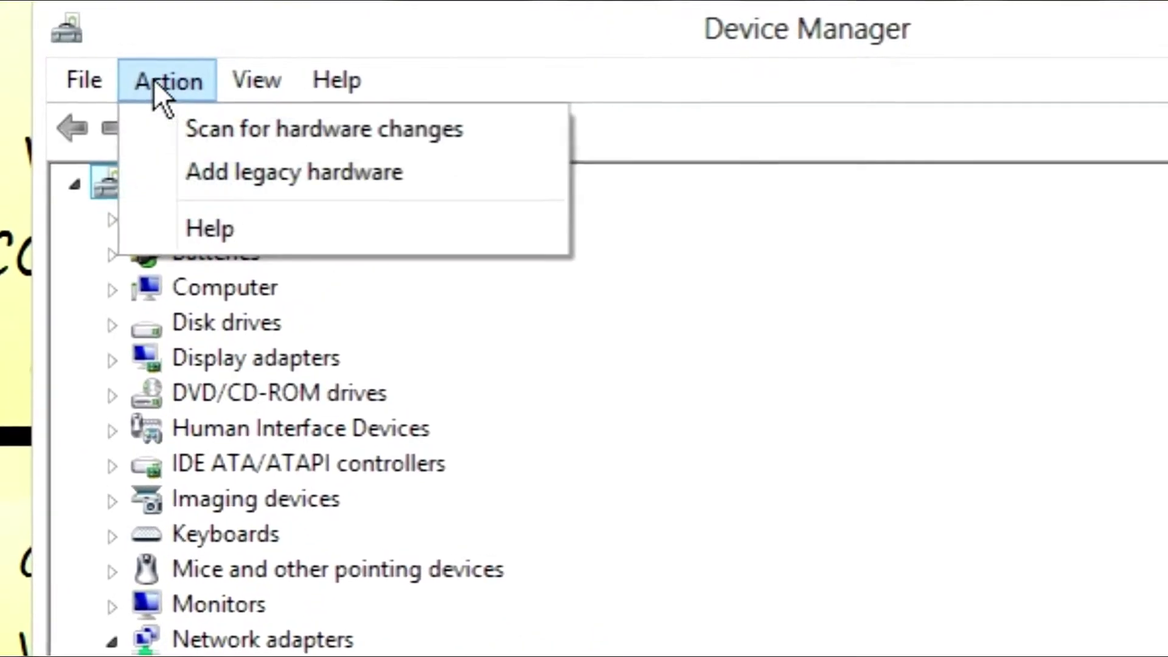
click(159, 118)
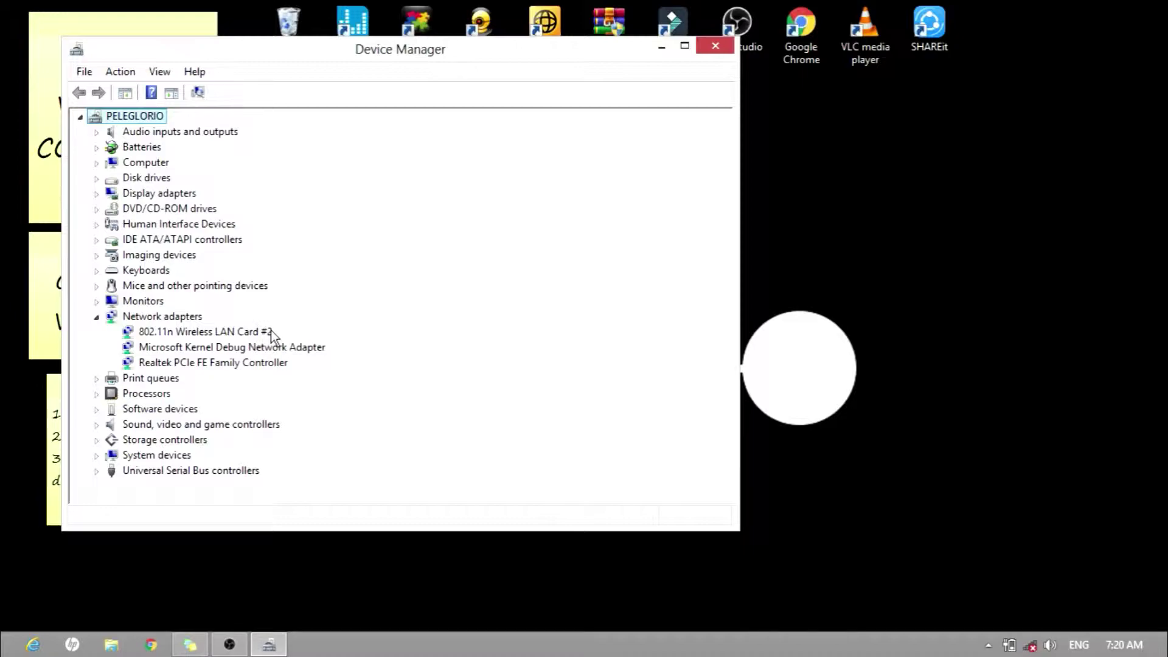
click(1030, 646)
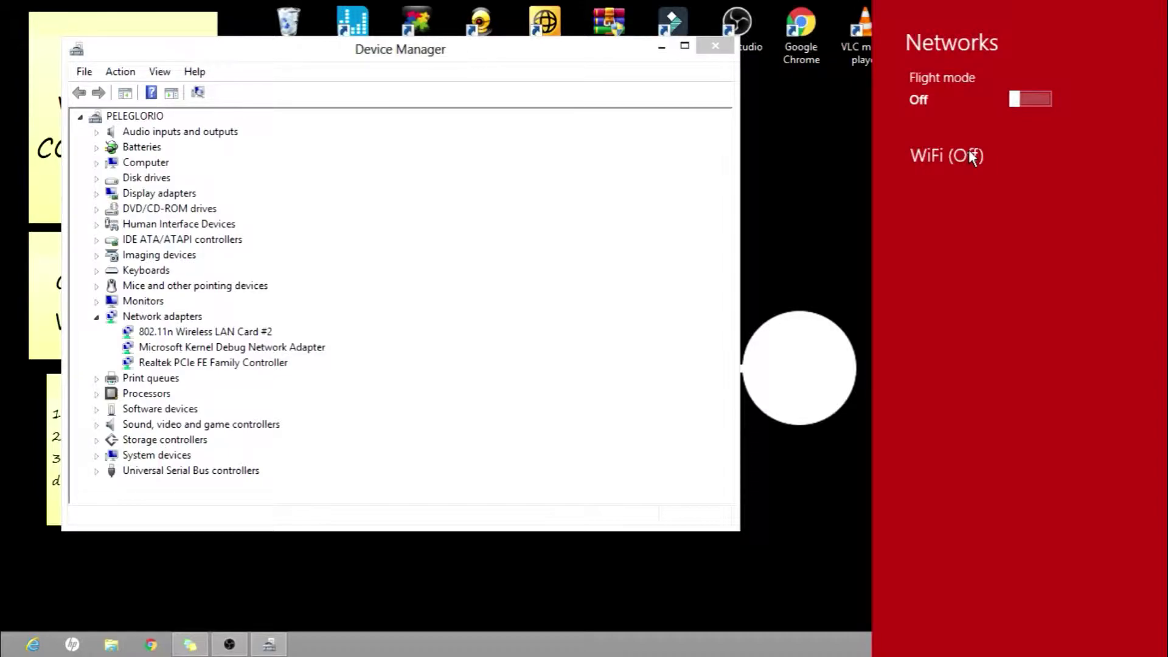
- Add a fourth line reading "4. Support Assistant" to the sticky note with the numbered fixes
click(186, 649)
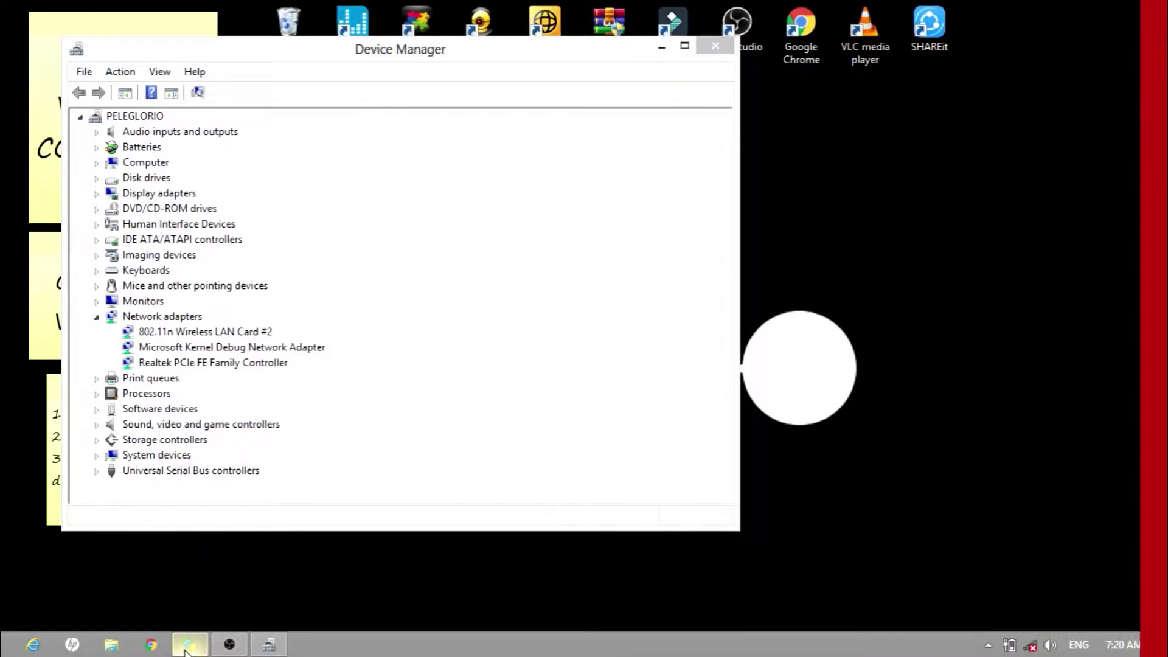
click(187, 648)
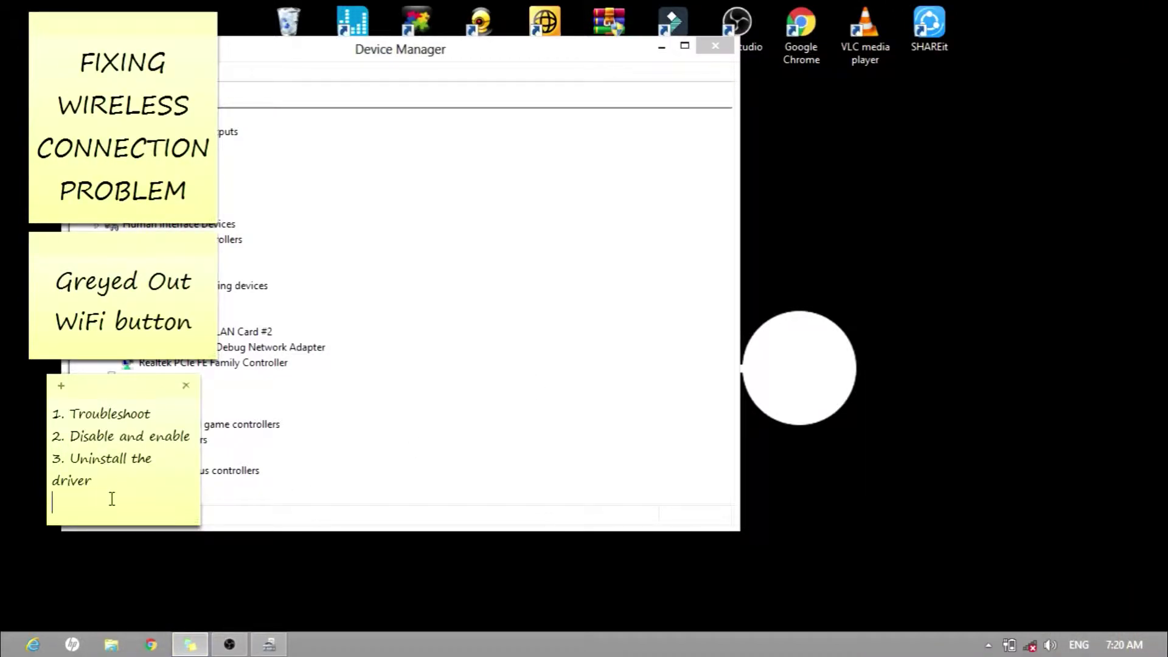
text(4. Support Assistant)
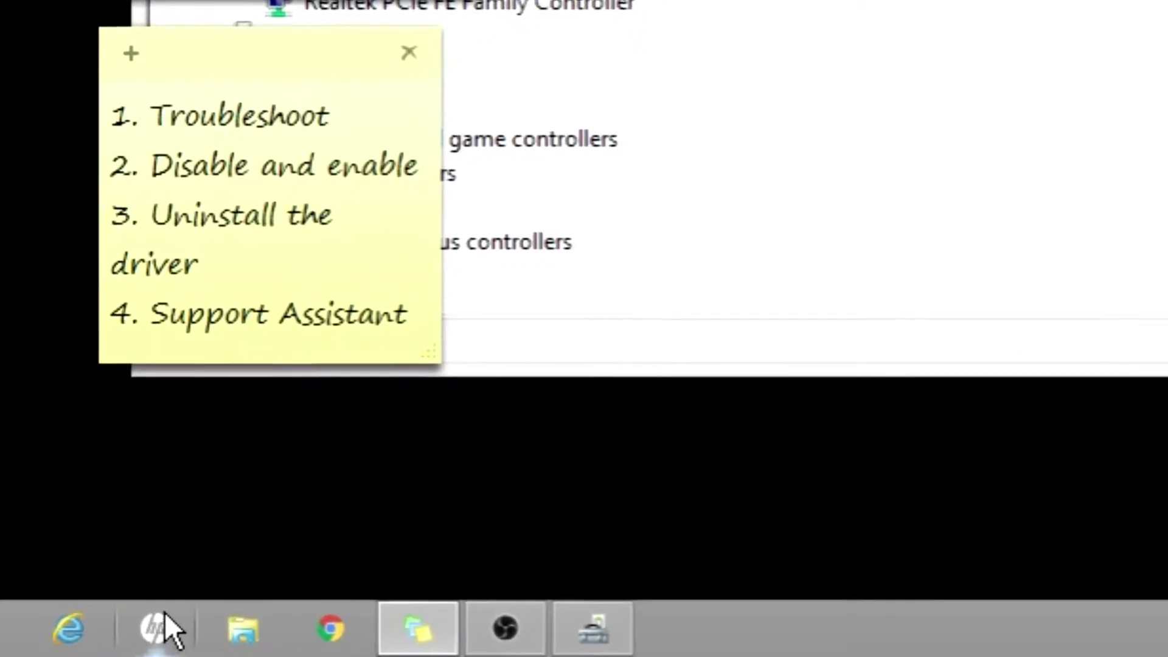
- Launch HP Support Assistant from HP Utility Center, pass its welcome screen and open the Internet and security section
click(271, 581)
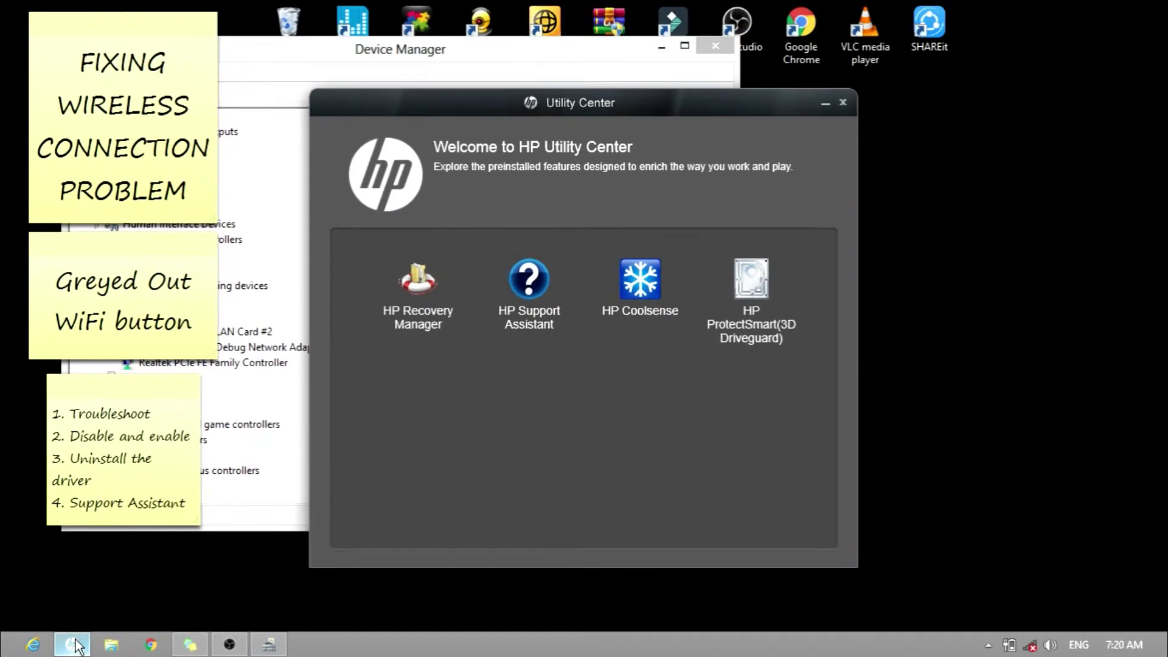
click(534, 301)
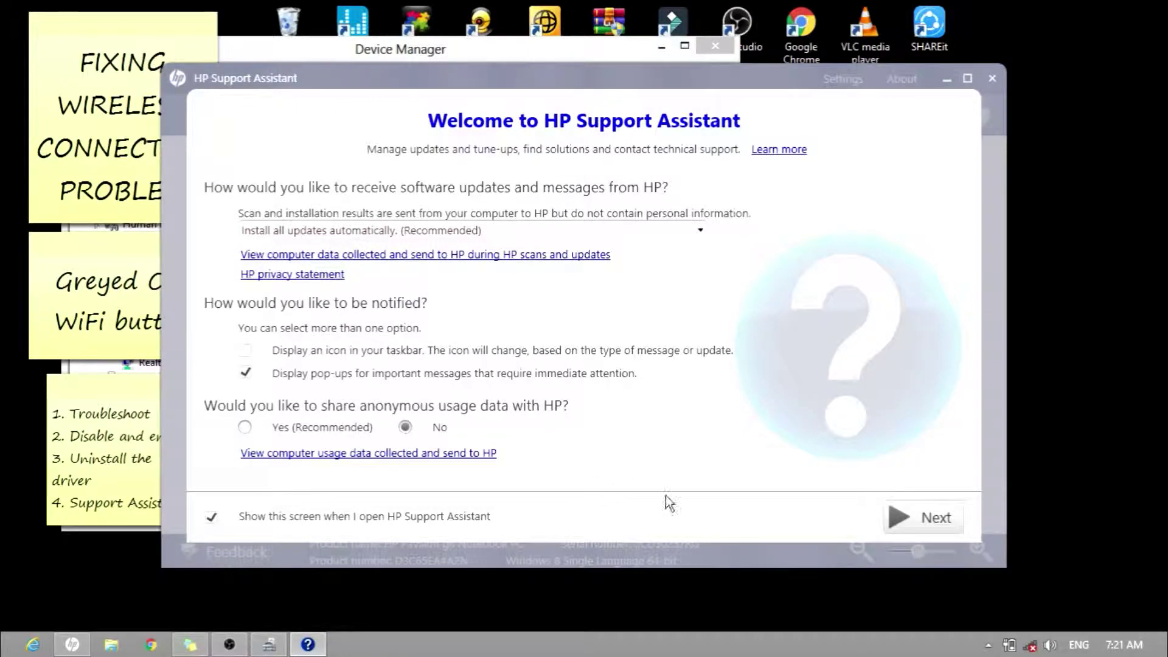
click(937, 516)
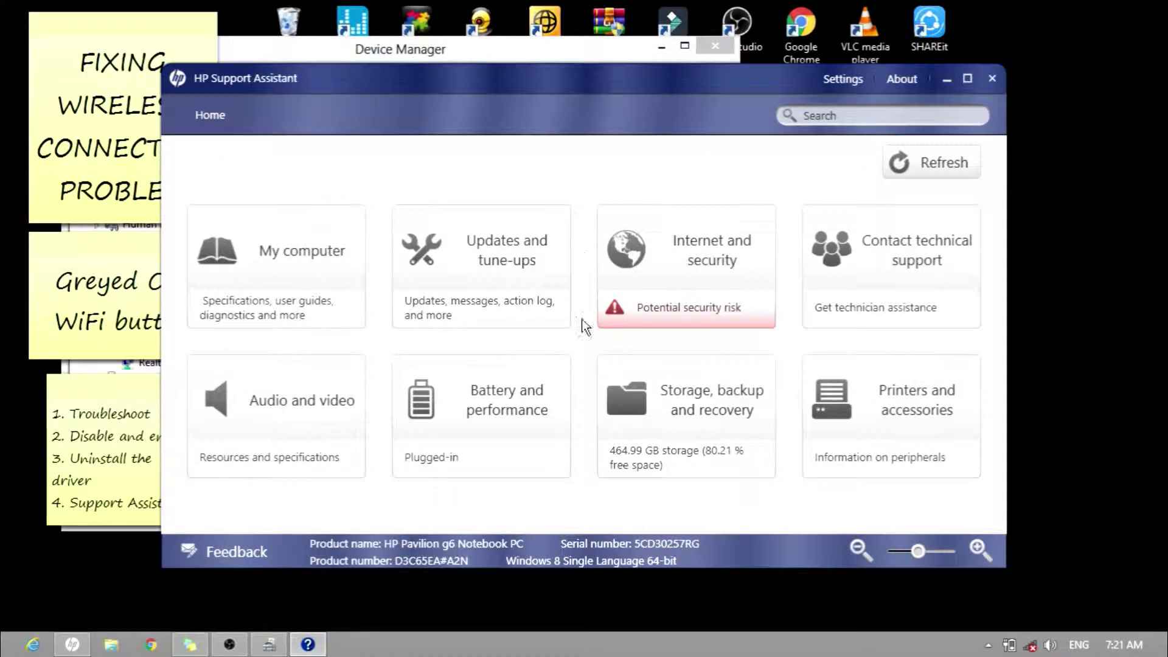
click(620, 313)
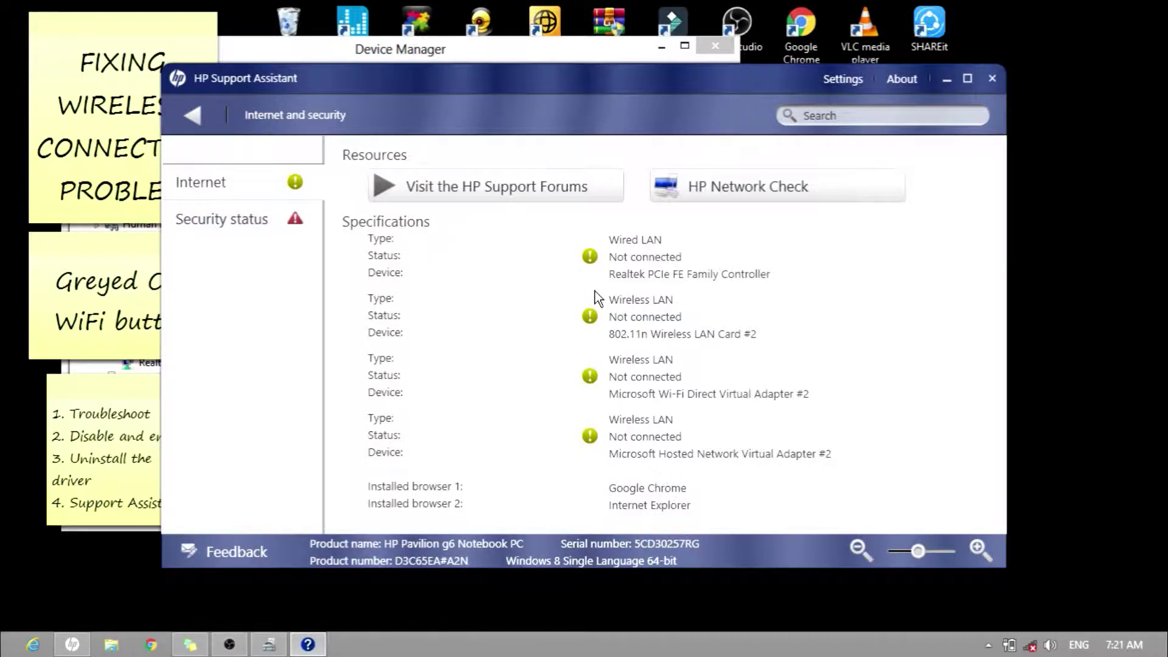
- Run HP Network Check, setting its welcome screen not to show again
click(780, 191)
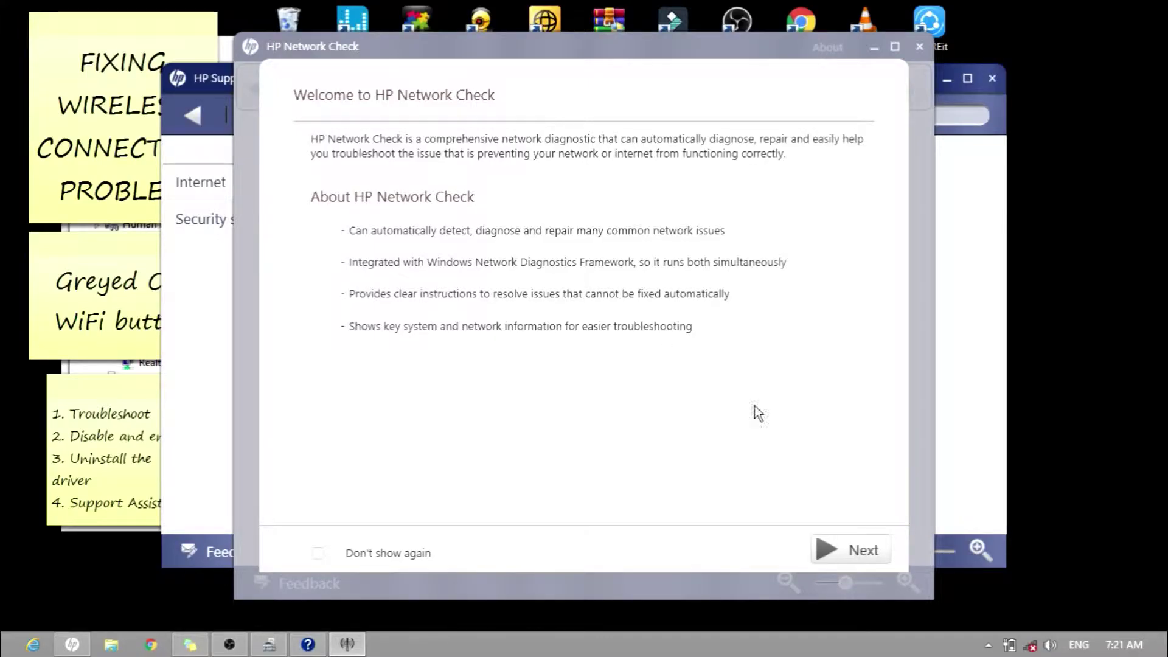
click(318, 553)
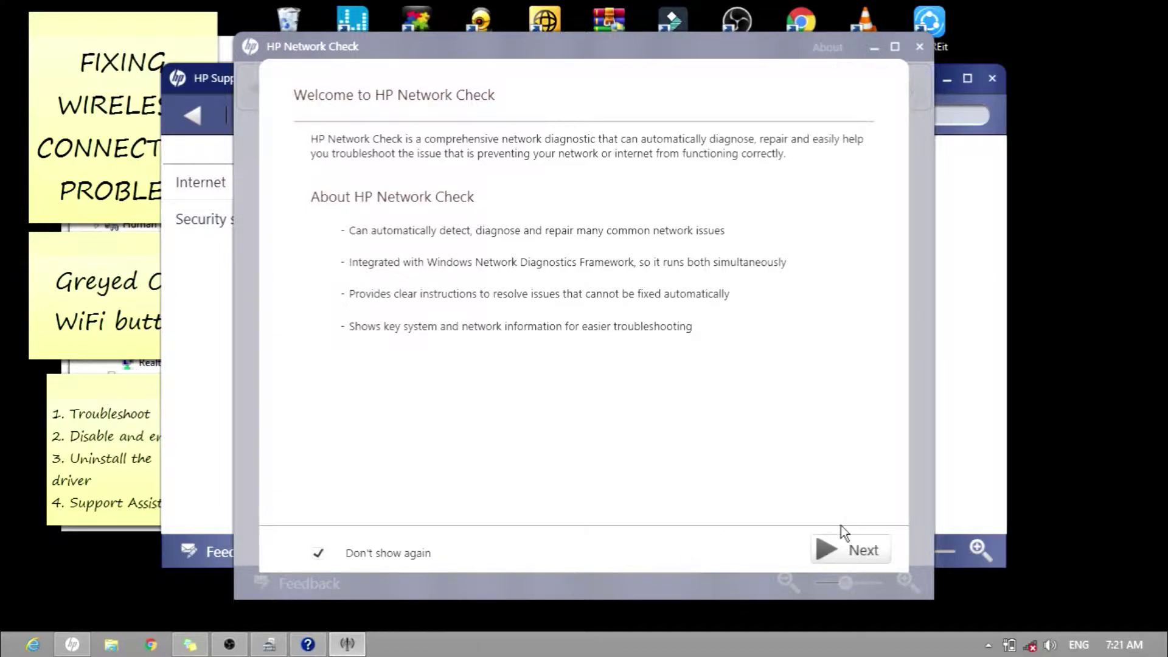
click(866, 543)
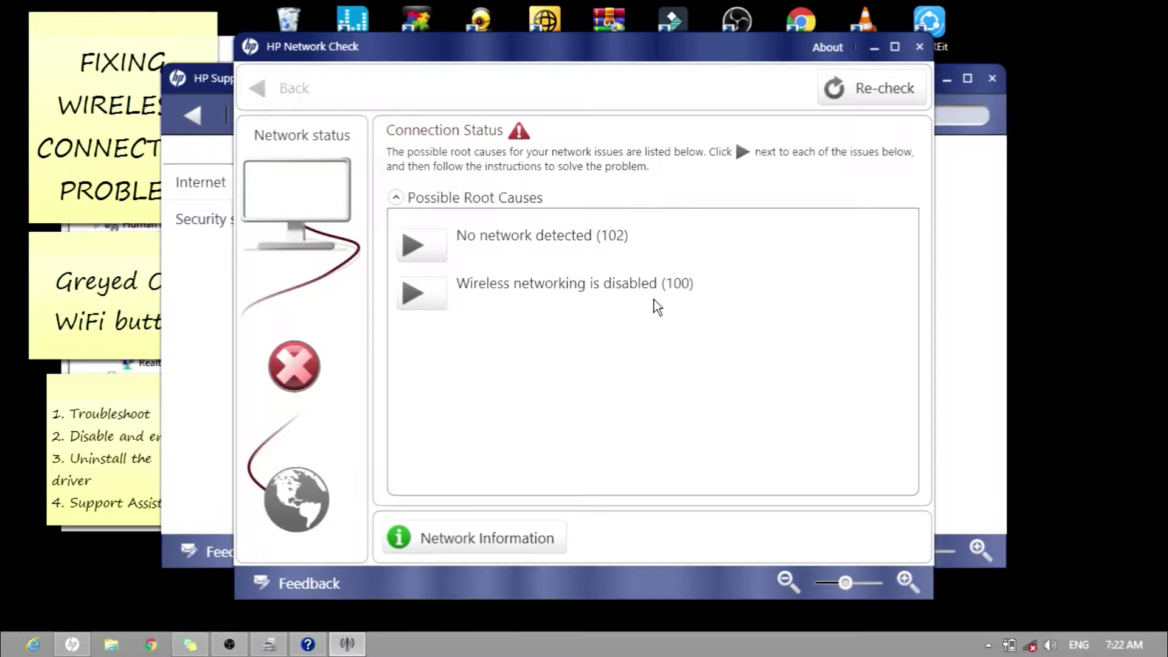
- Review the repairs and further information for the "Wireless networking is disabled" root cause, and check the WiFi status in the Networks list
click(433, 295)
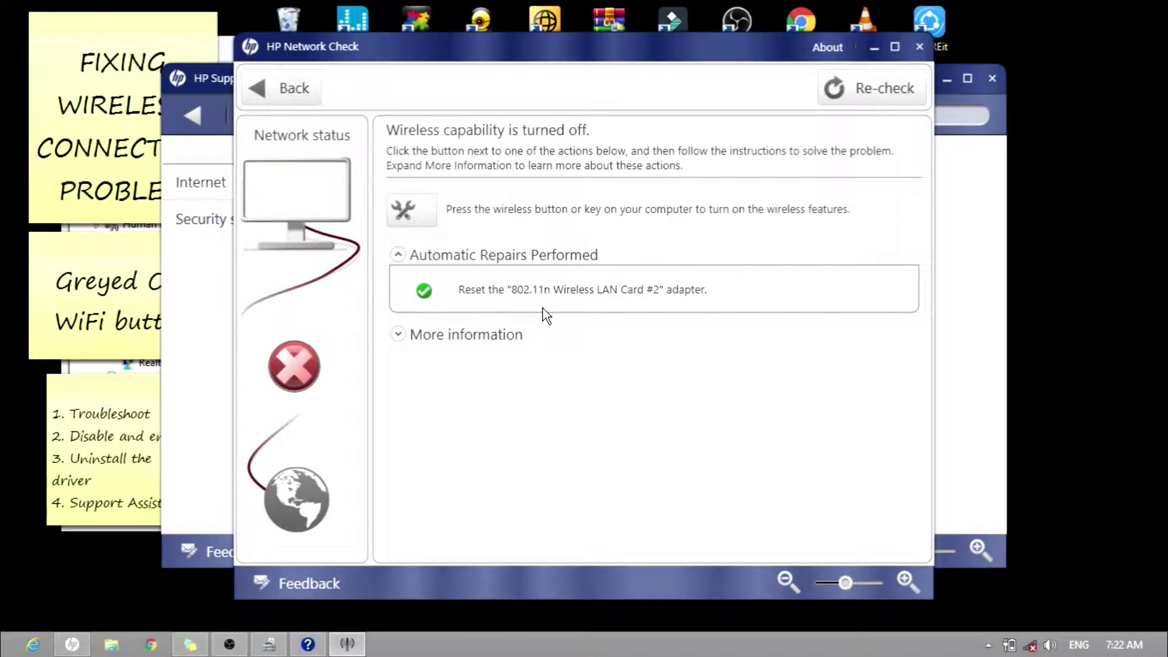
click(470, 340)
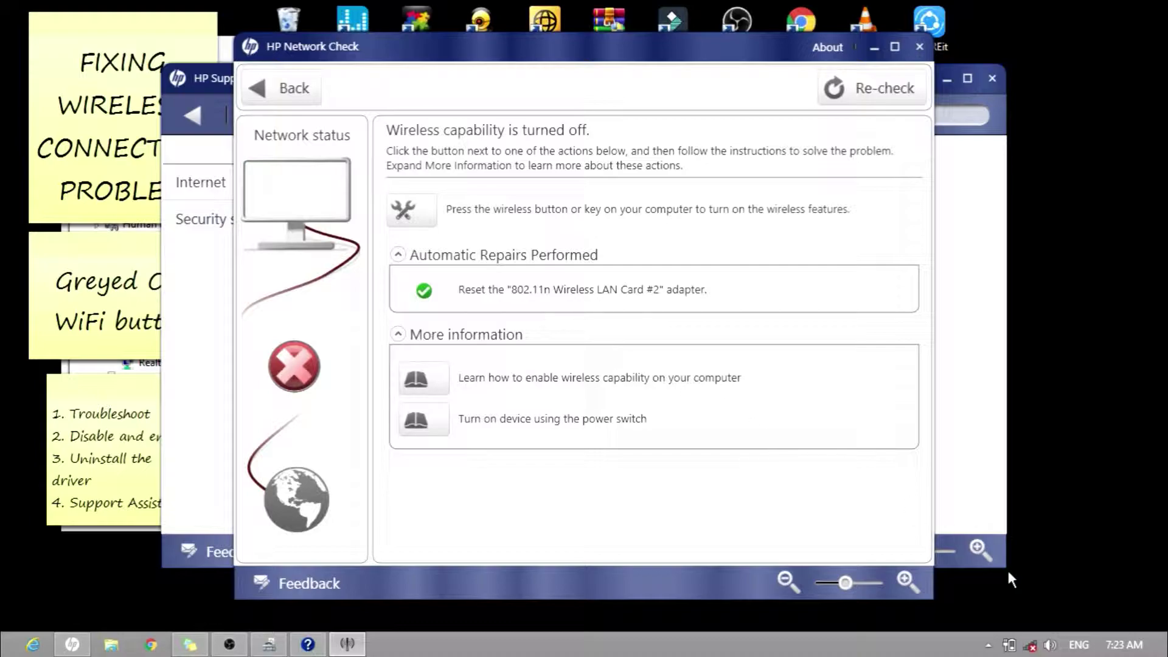
click(1035, 650)
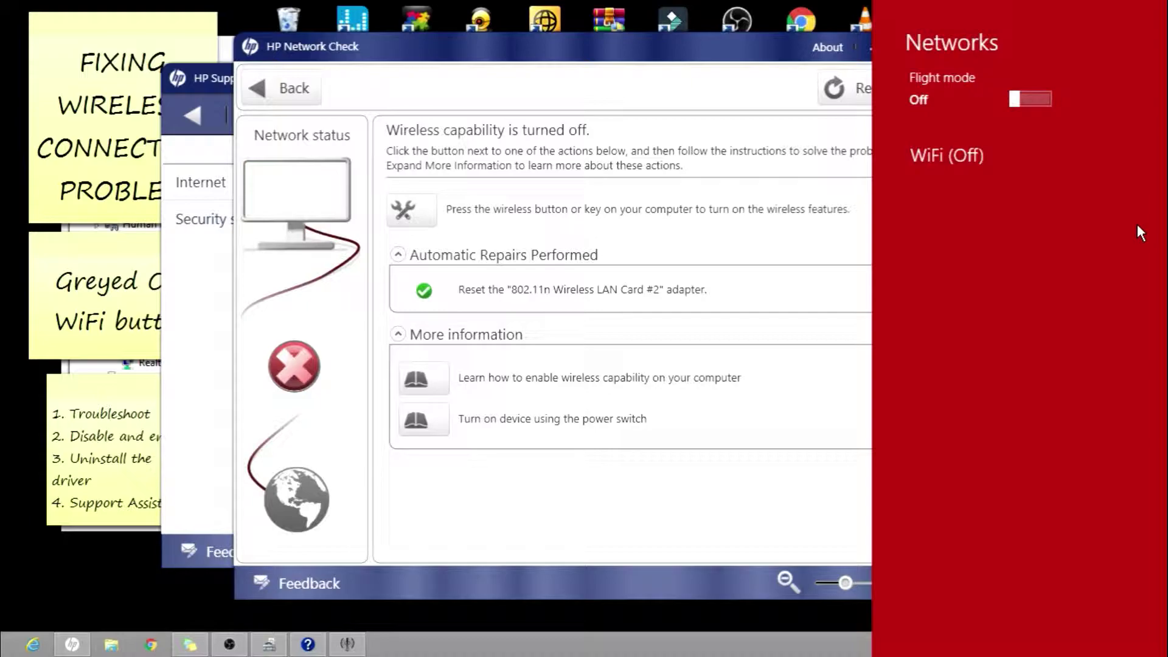
click(535, 469)
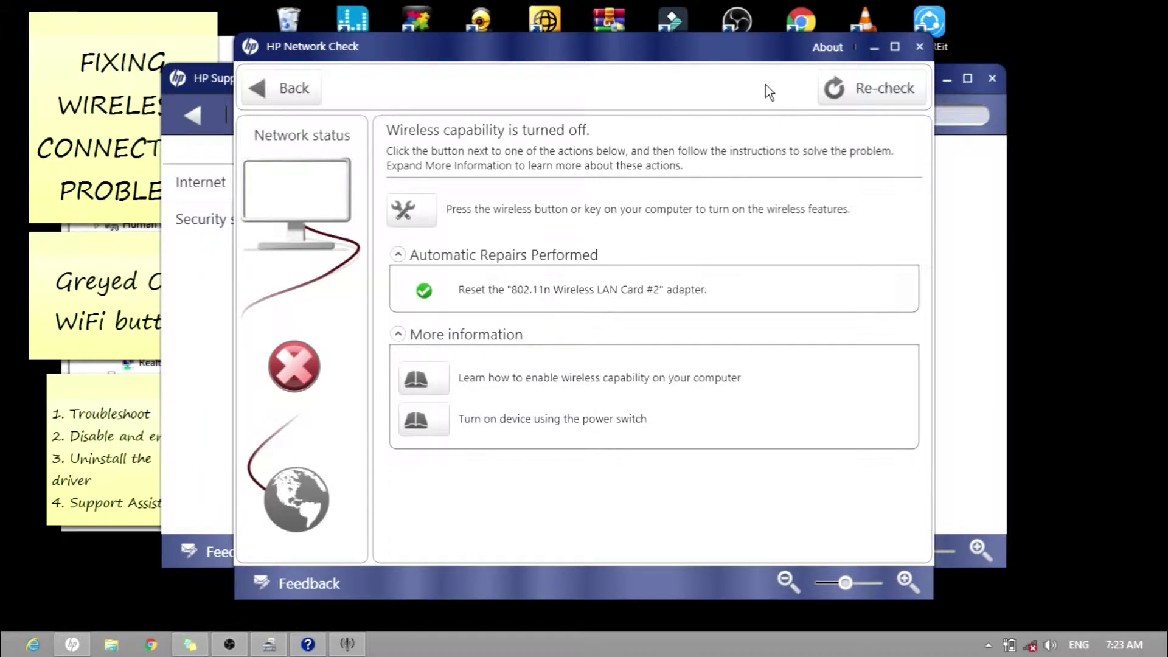
- Close HP Network Check, HP Support Assistant, HP Utility Center and Device Manager
click(920, 47)
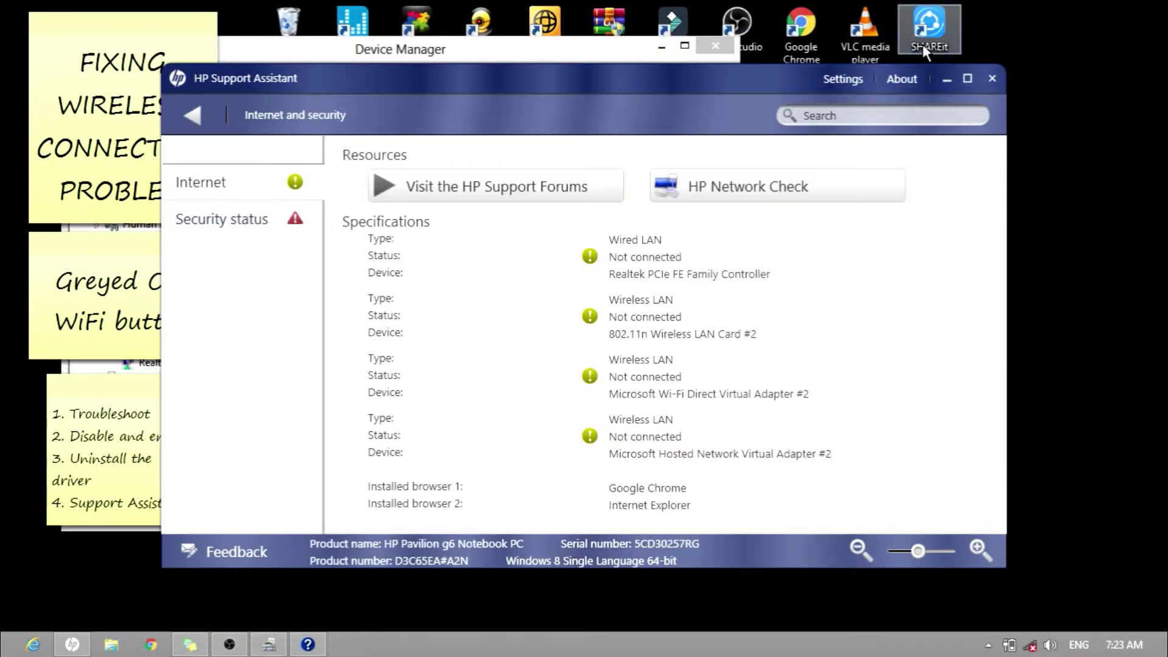
click(993, 78)
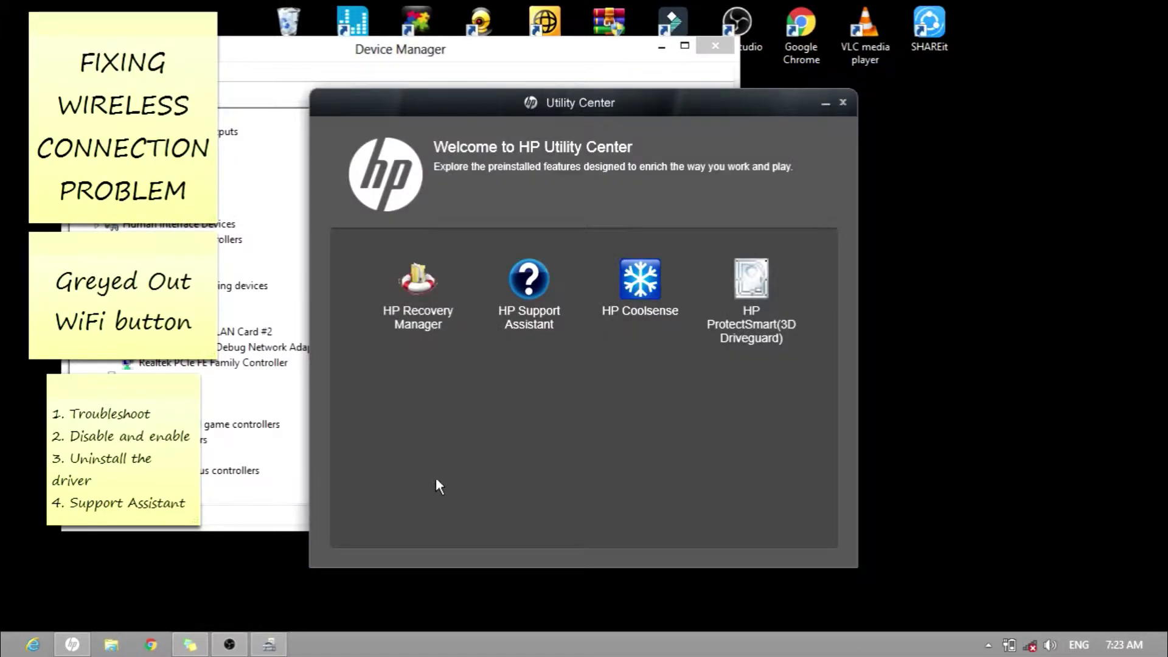
click(844, 104)
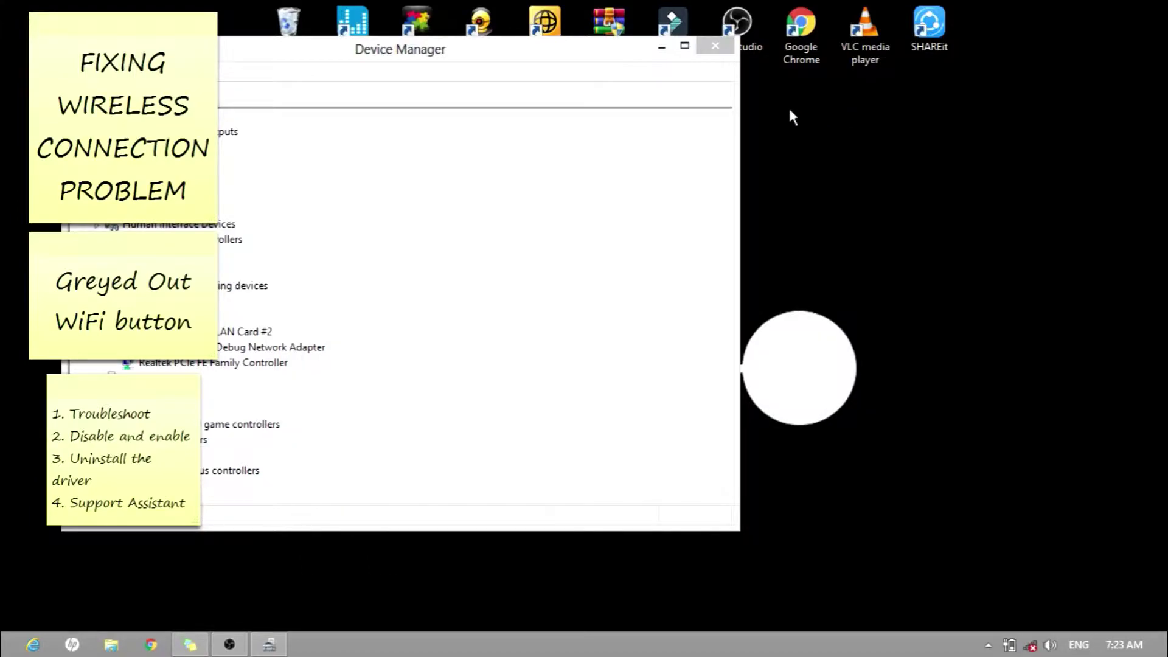
click(716, 47)
- Add "5. Download network device driver" as a new line at the end of the methods sticky note
click(187, 506)
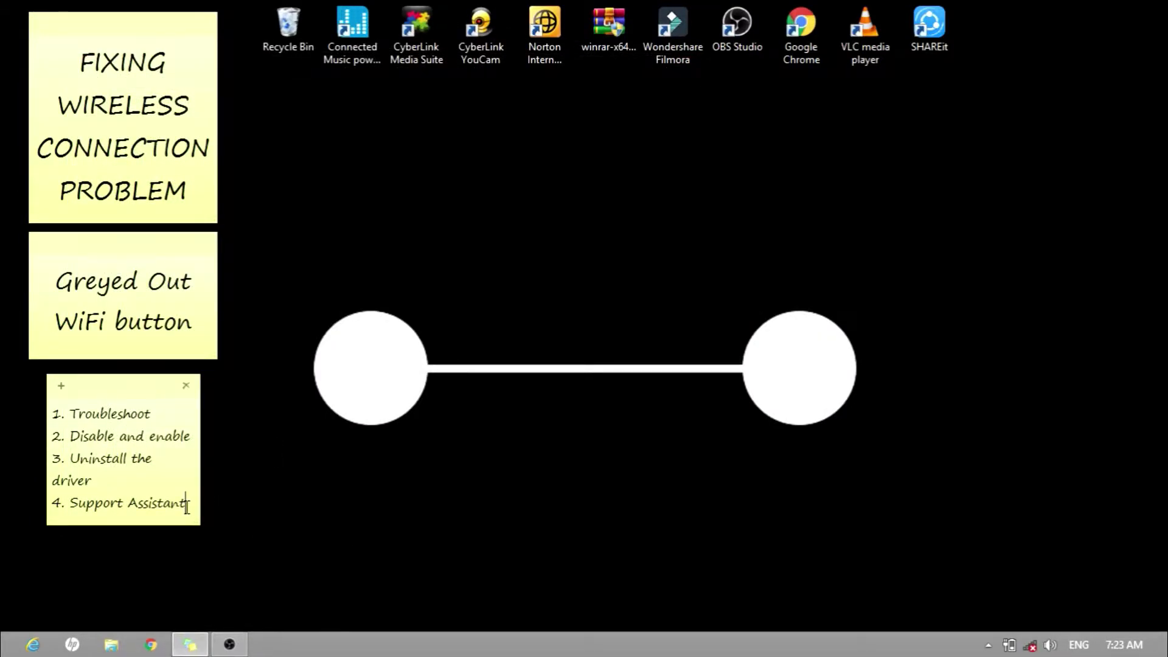
key(Return)
text(5.)
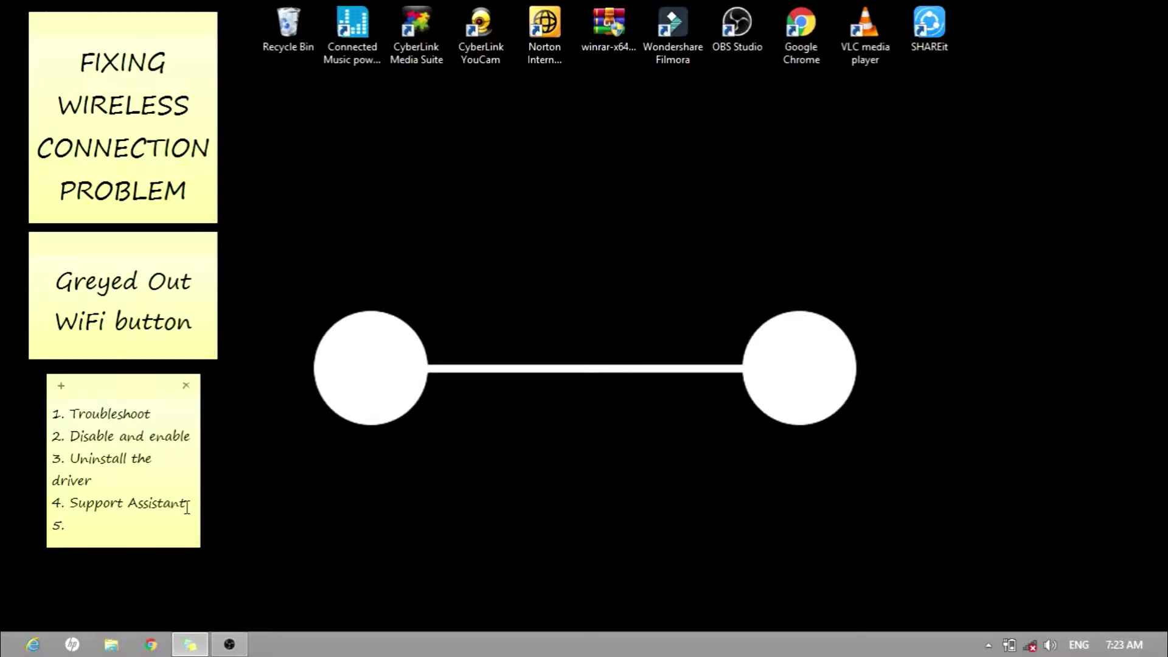
text( Devic)
key(BackSpace)
key(BackSpace)
key(BackSpace)
key(BackSpace)
text(ownload network)
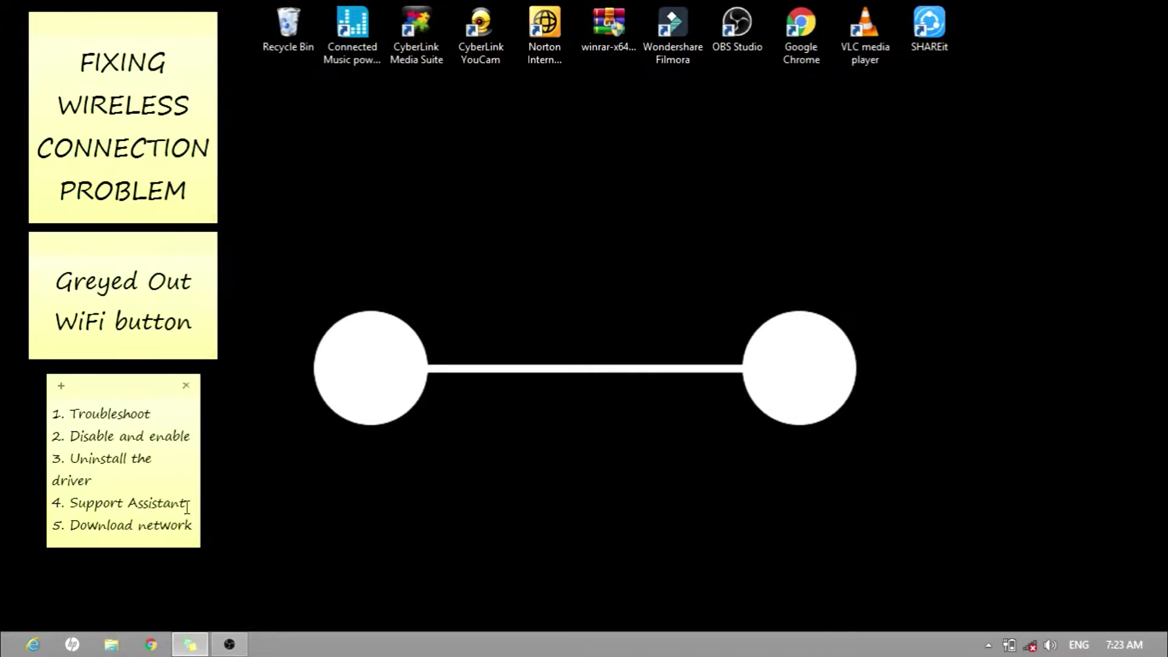
text( device)
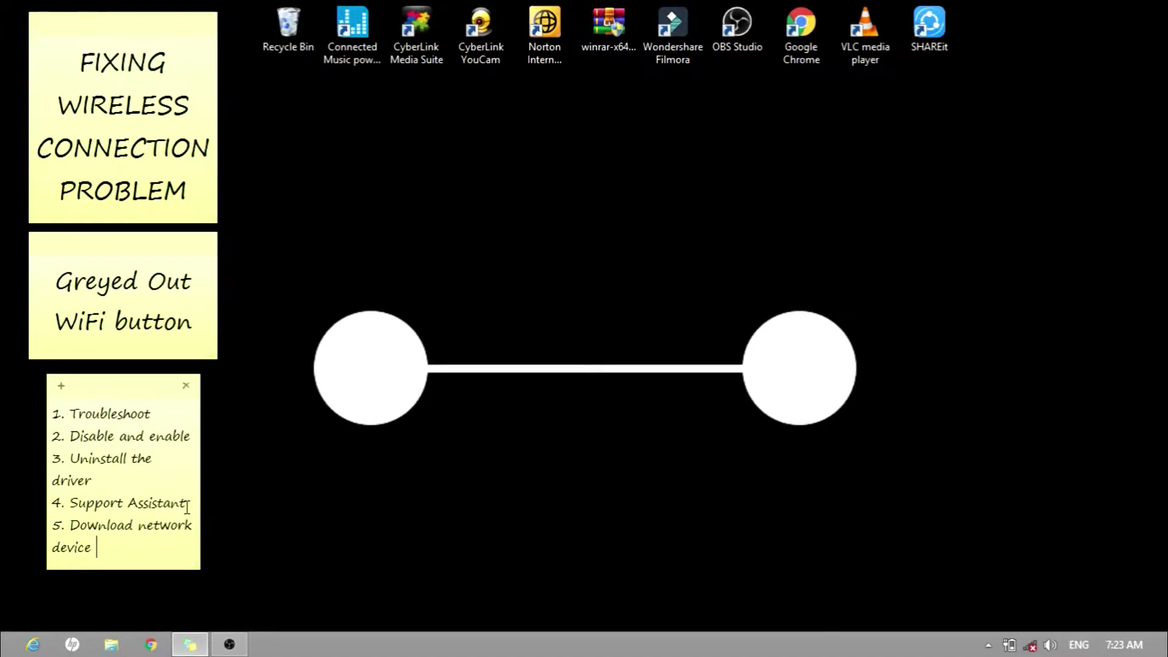
text( driver)
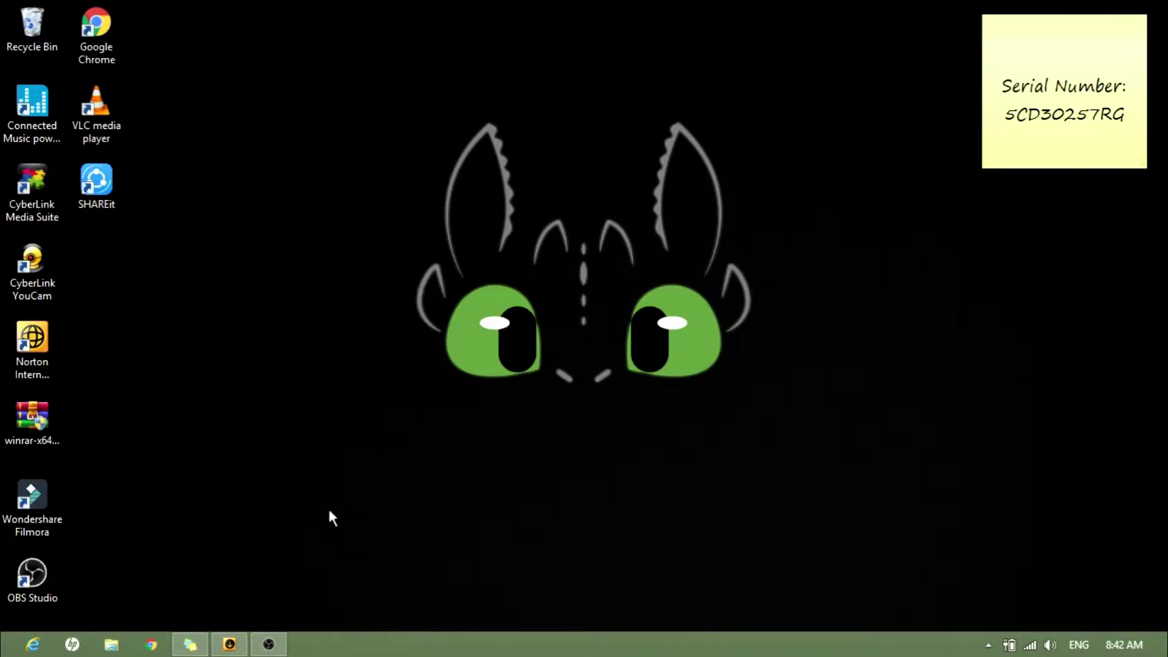
- Switch to Google Chrome and go to support.hp.com
click(151, 645)
text(su)
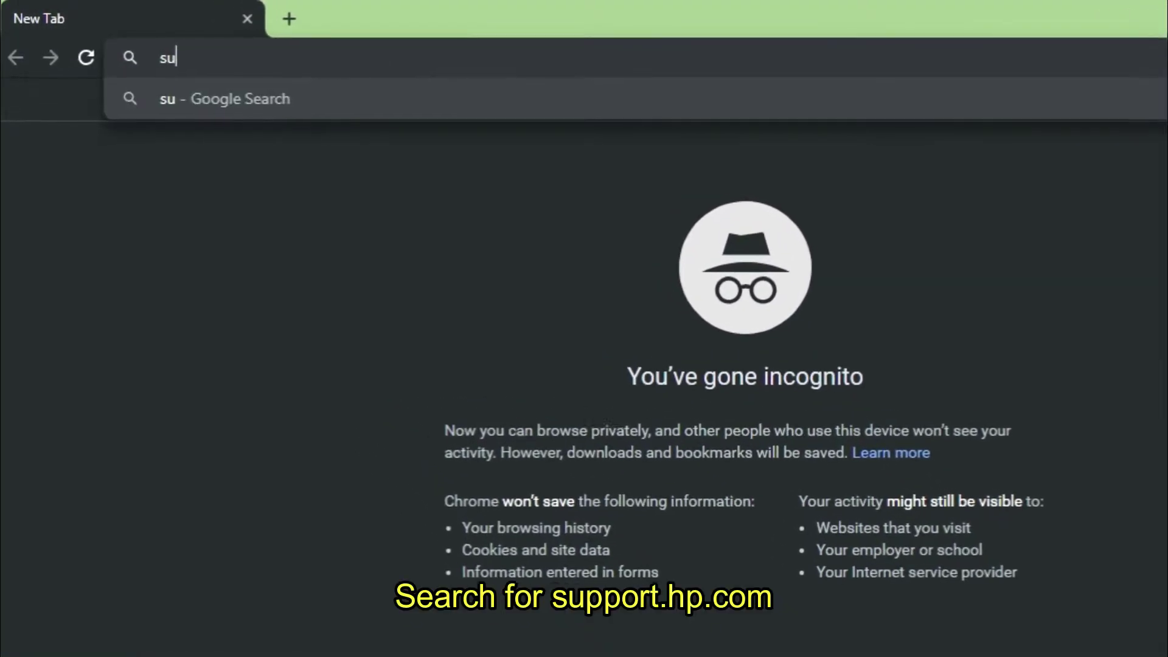
text(pport.hp)
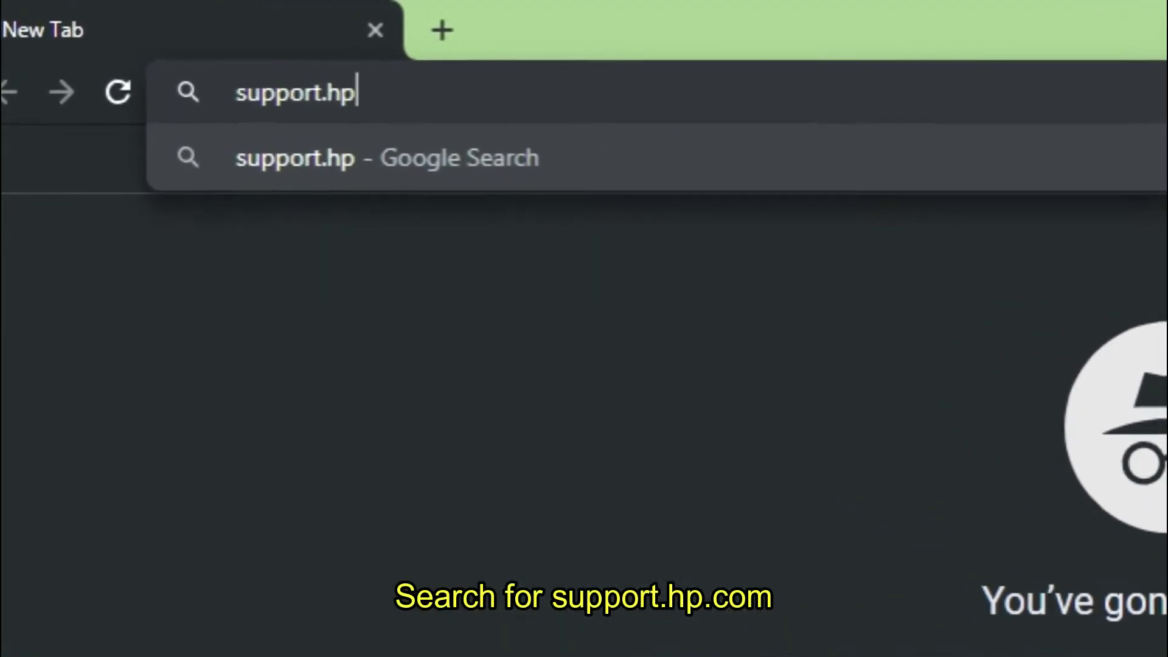
text(.com)
key(Return)
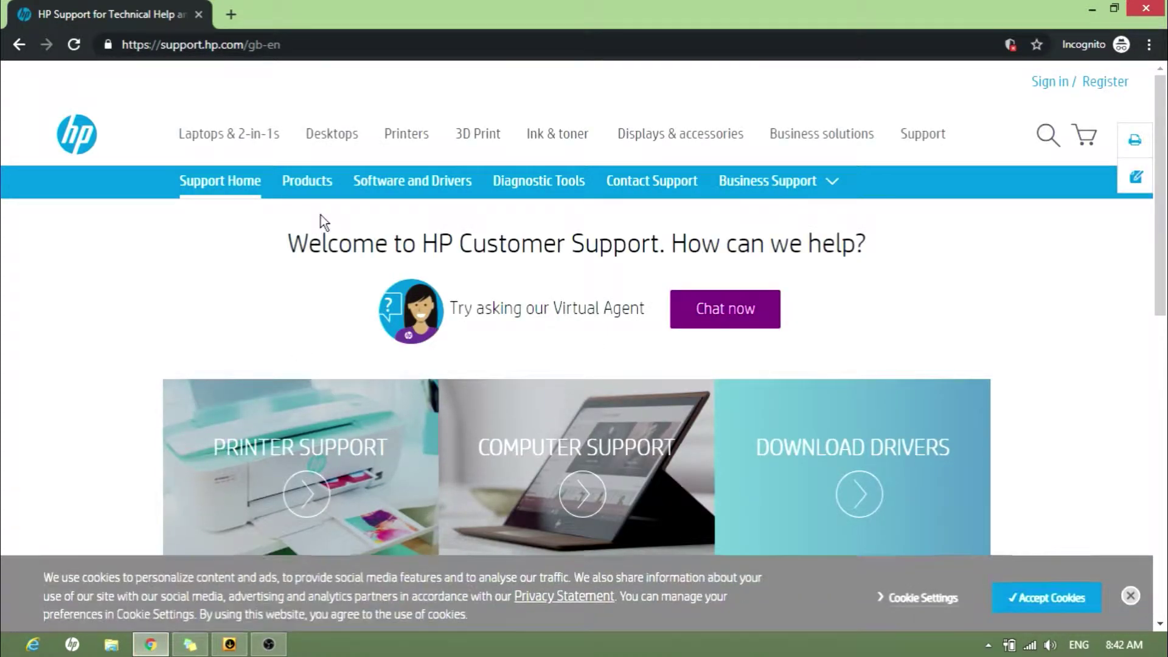
- Open HP's Software and Drivers page and choose Laptop as the product type
click(387, 181)
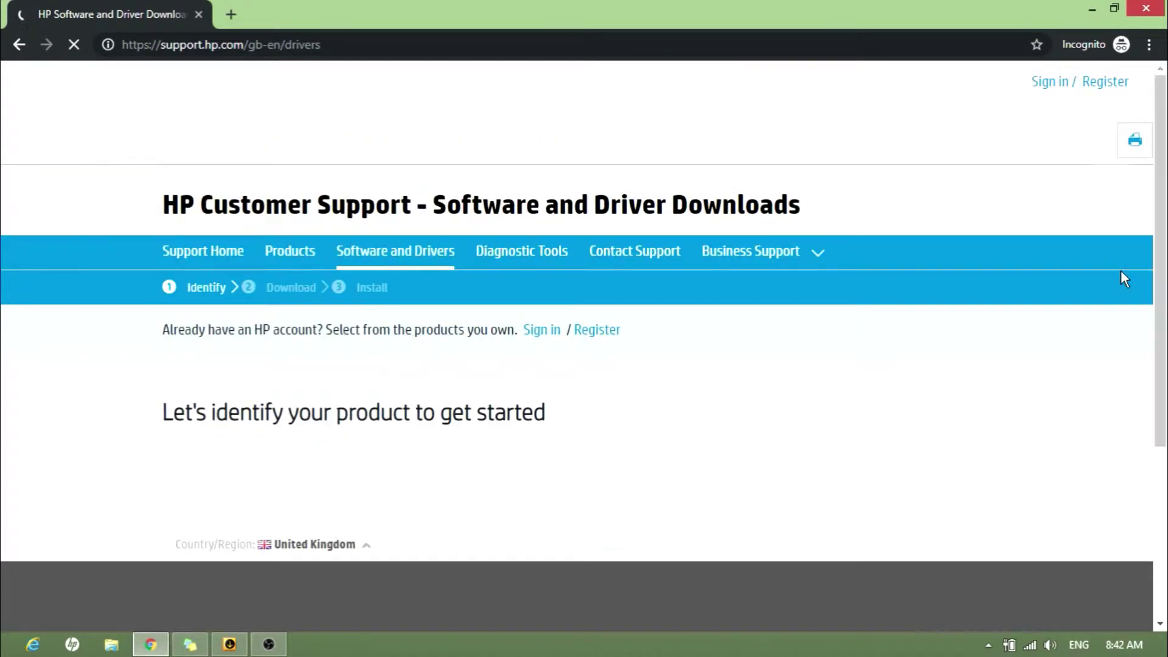
scroll(585, 351, down, 2)
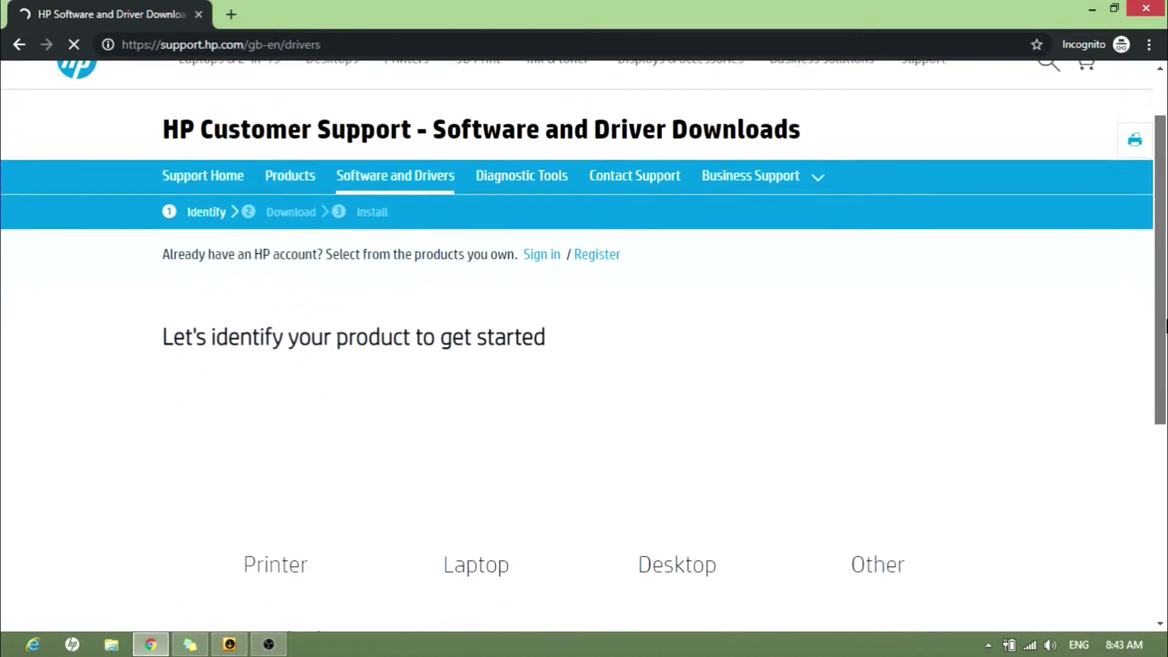
key(super+c)
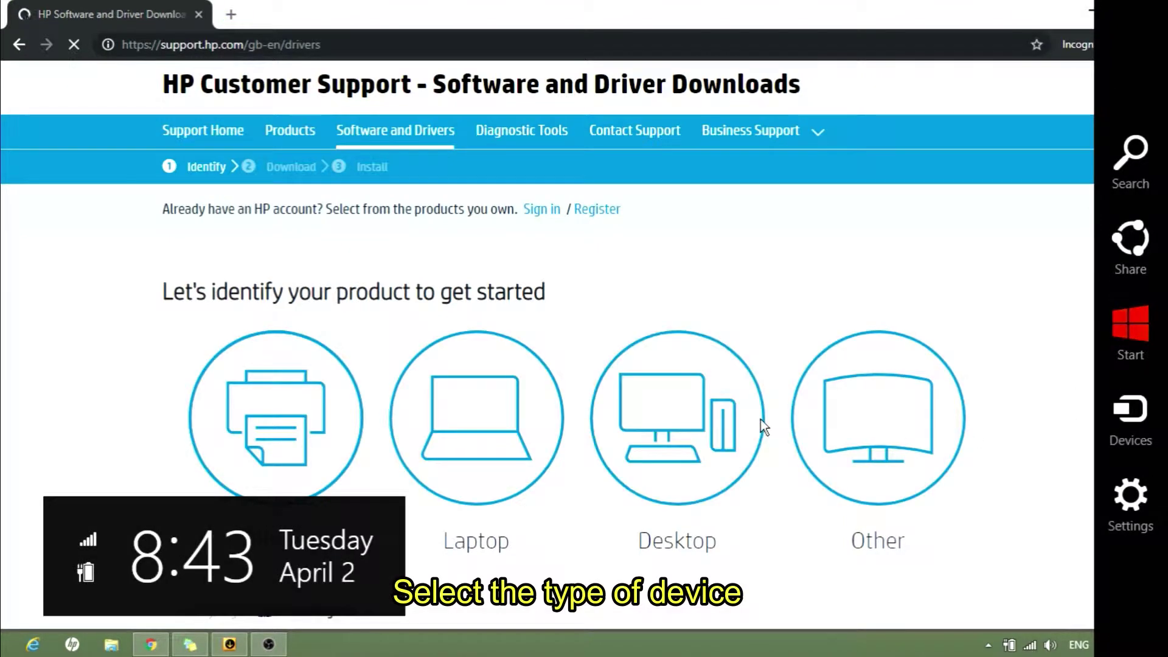
click(672, 148)
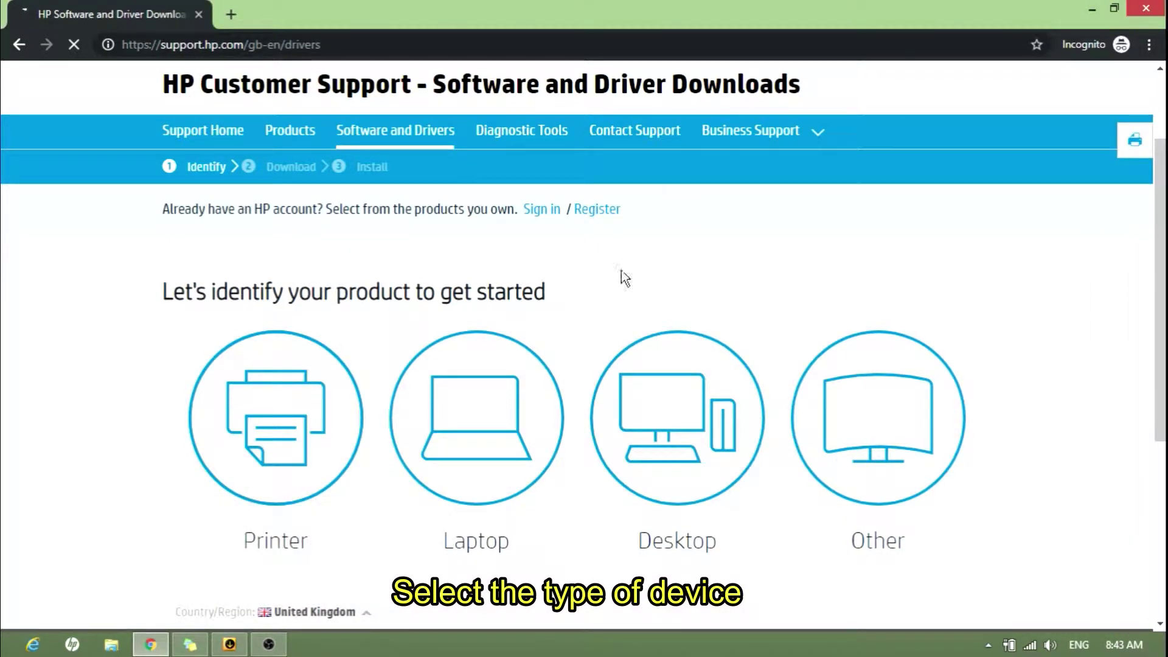
click(459, 451)
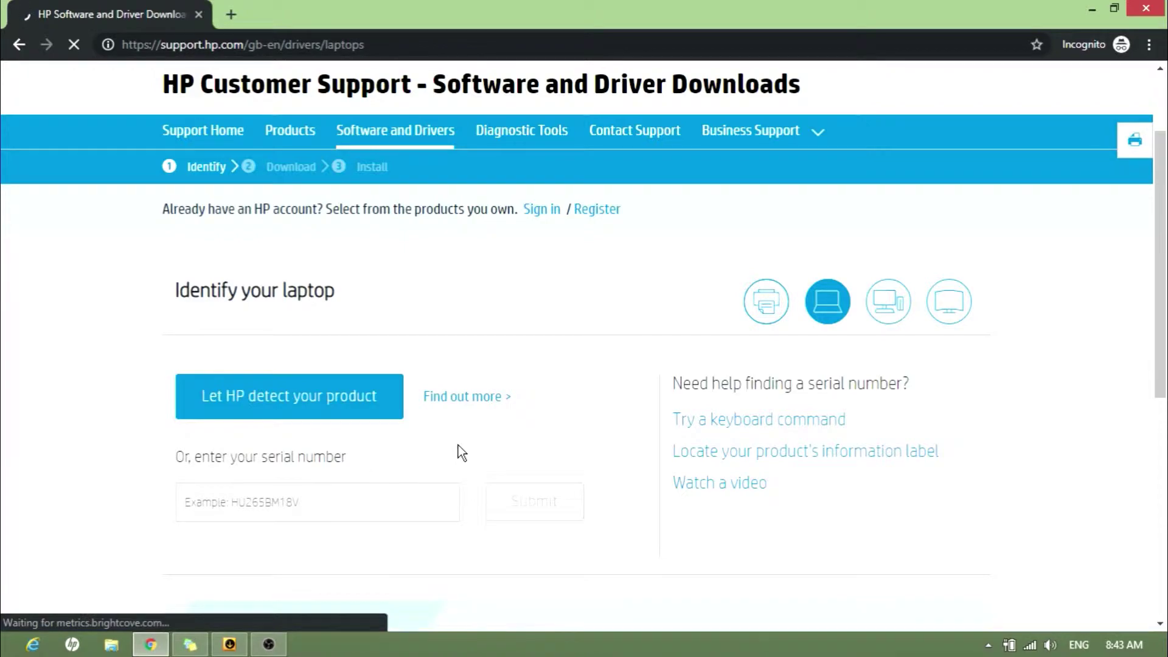
- Copy the laptop's serial number from the sticky note into the product identification form and submit it
click(379, 498)
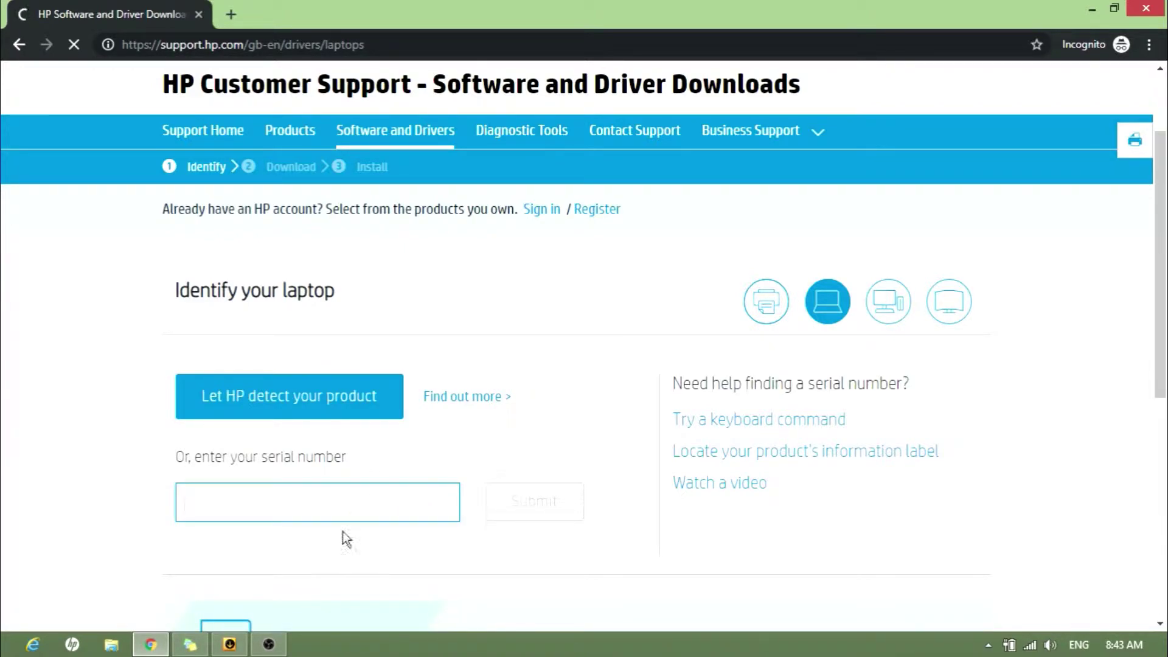
click(190, 644)
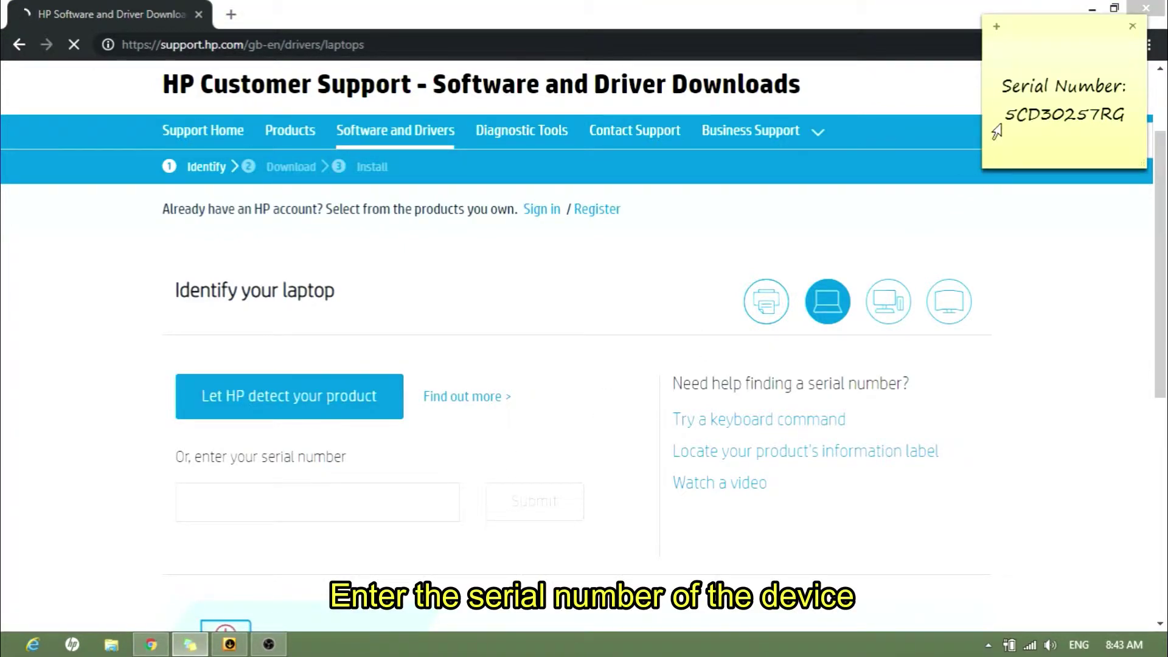
drag(1005, 114, 1145, 121)
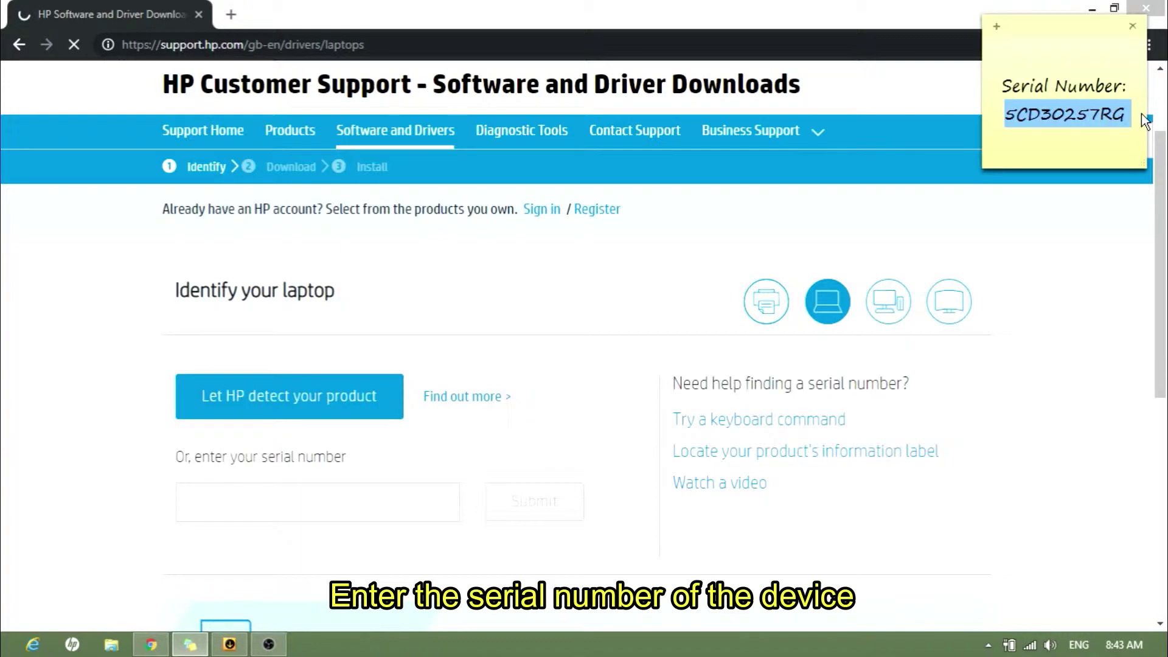
click(352, 511)
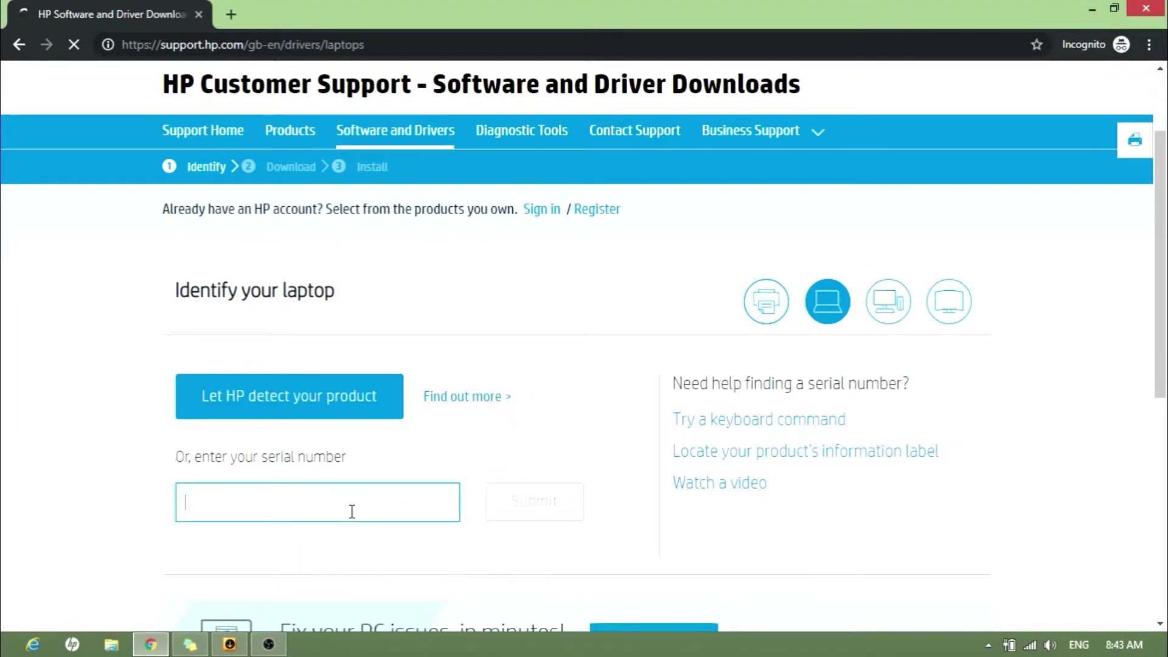
key(ctrl+v)
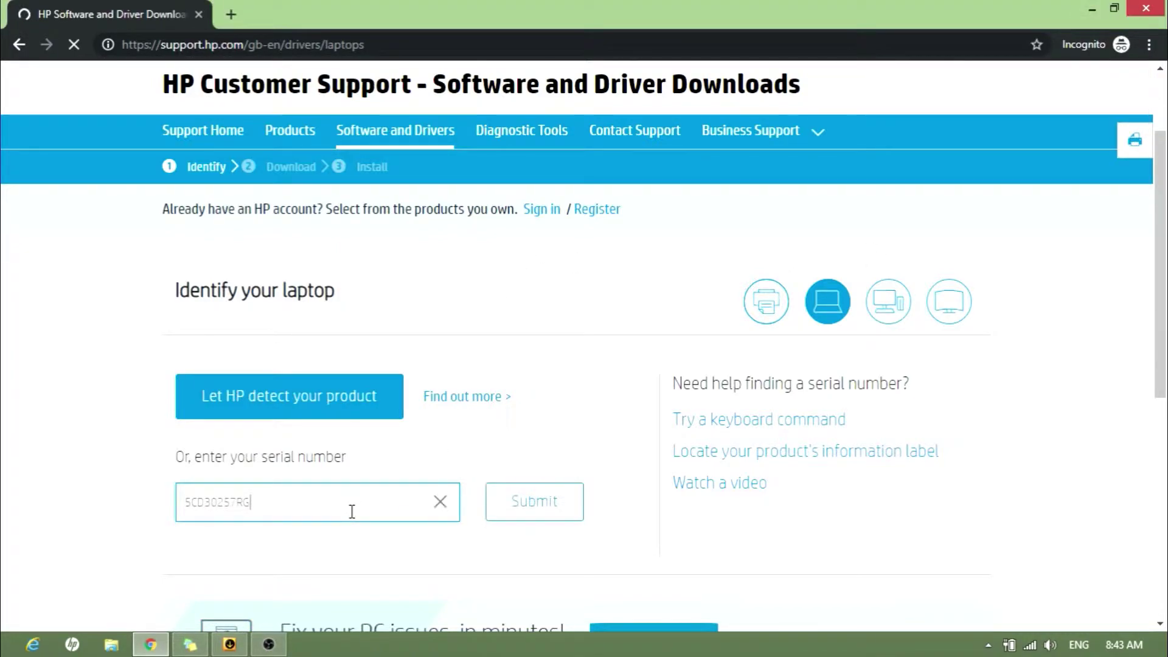
click(527, 524)
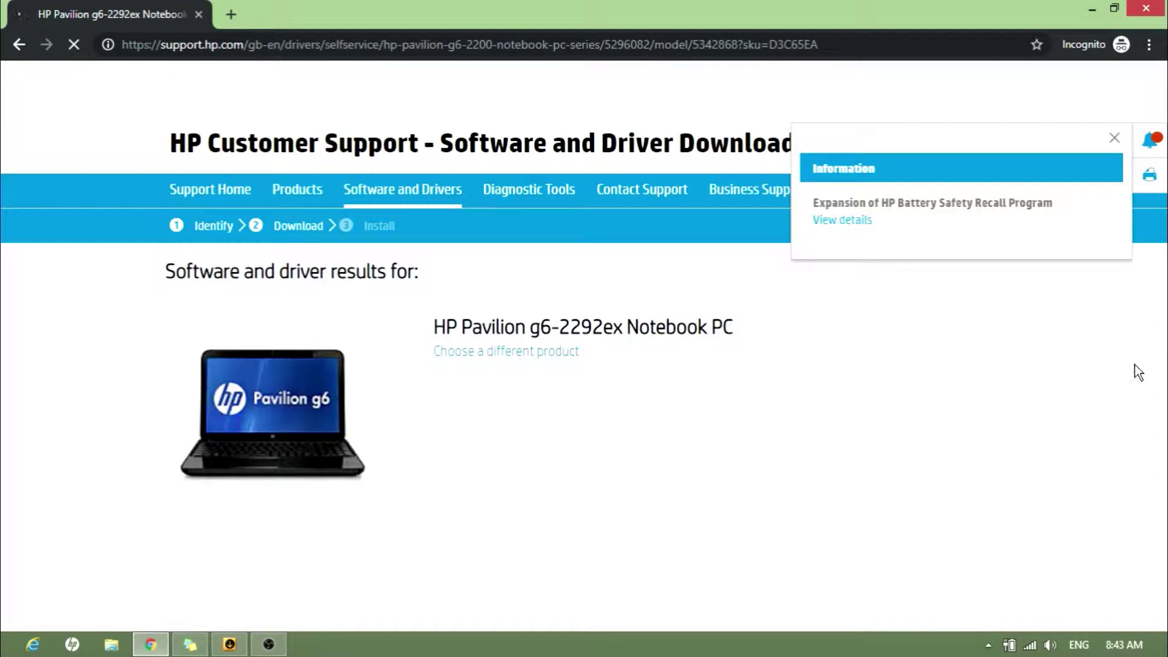
- Dismiss the battery recall notice, expand the Driver-Network category and download the Ralink 802.11 b/g/n WiFi Adapter driver
scroll(1144, 370, down, 6)
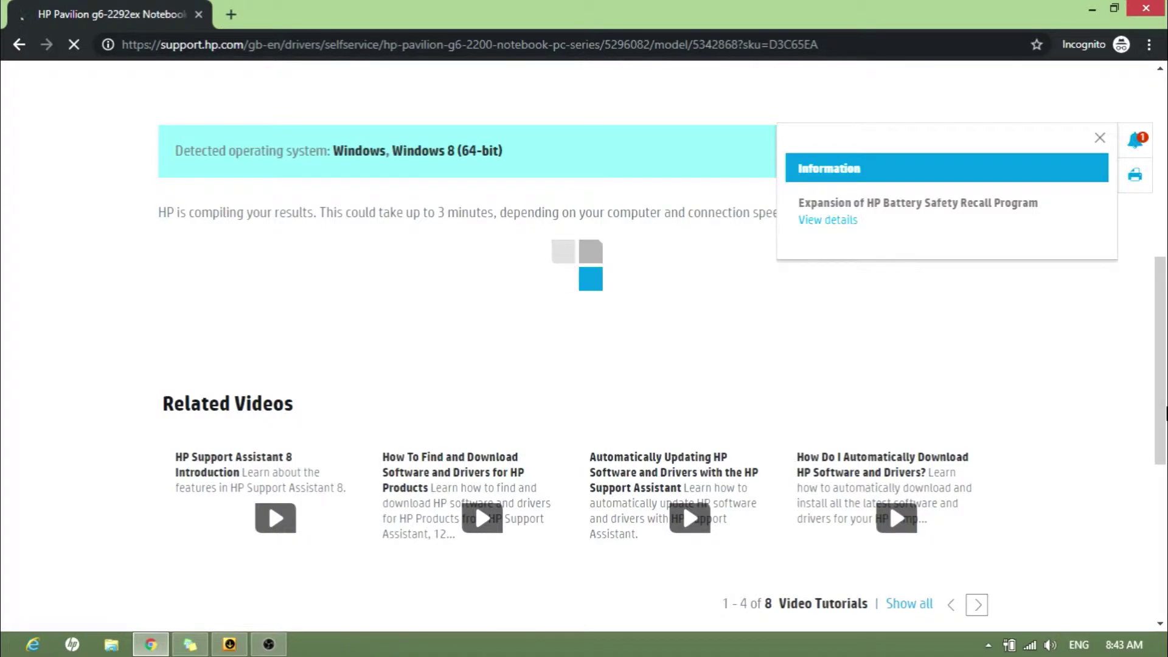
click(1100, 138)
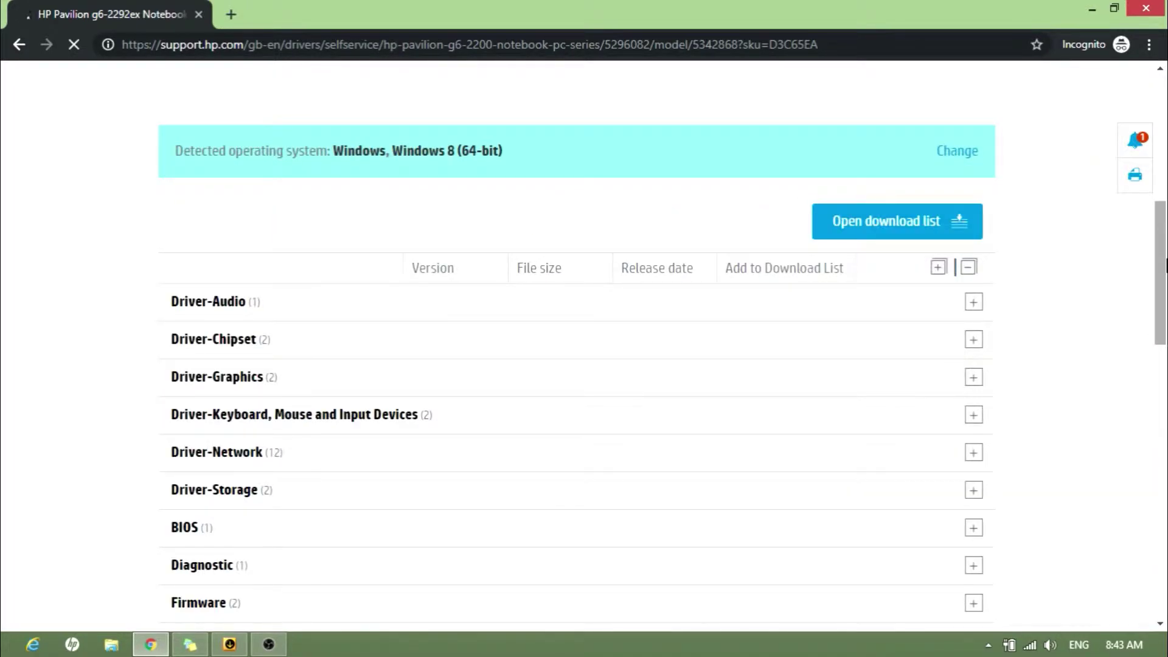
scroll(1163, 268, down, 1)
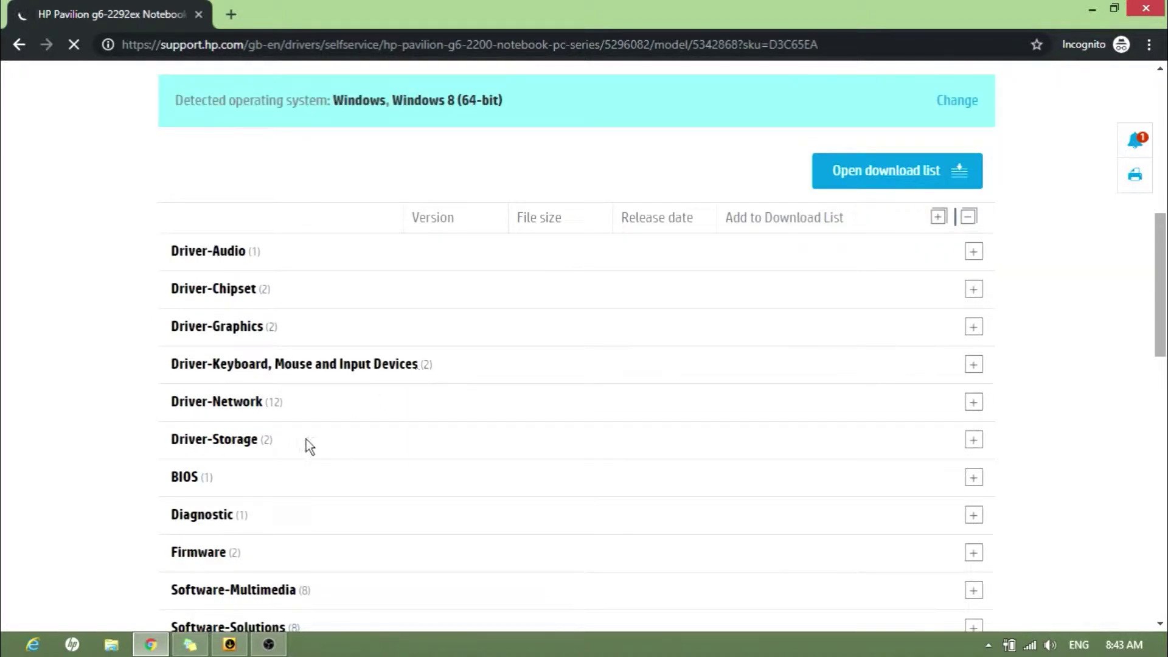
click(220, 409)
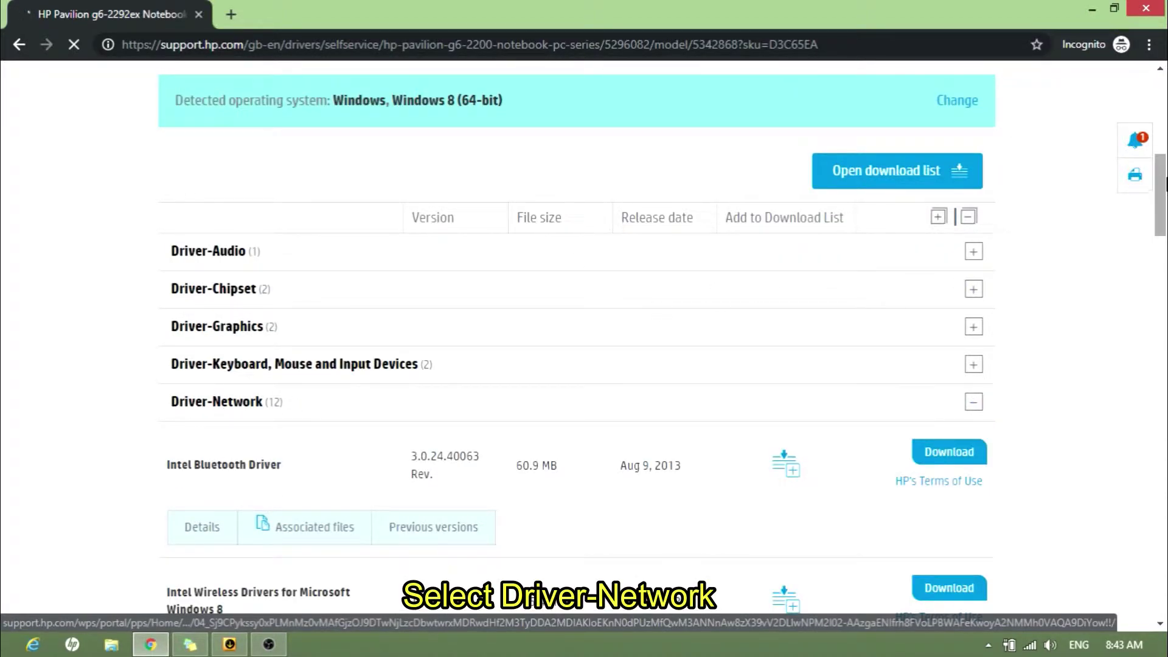
drag(1166, 182, 1165, 321)
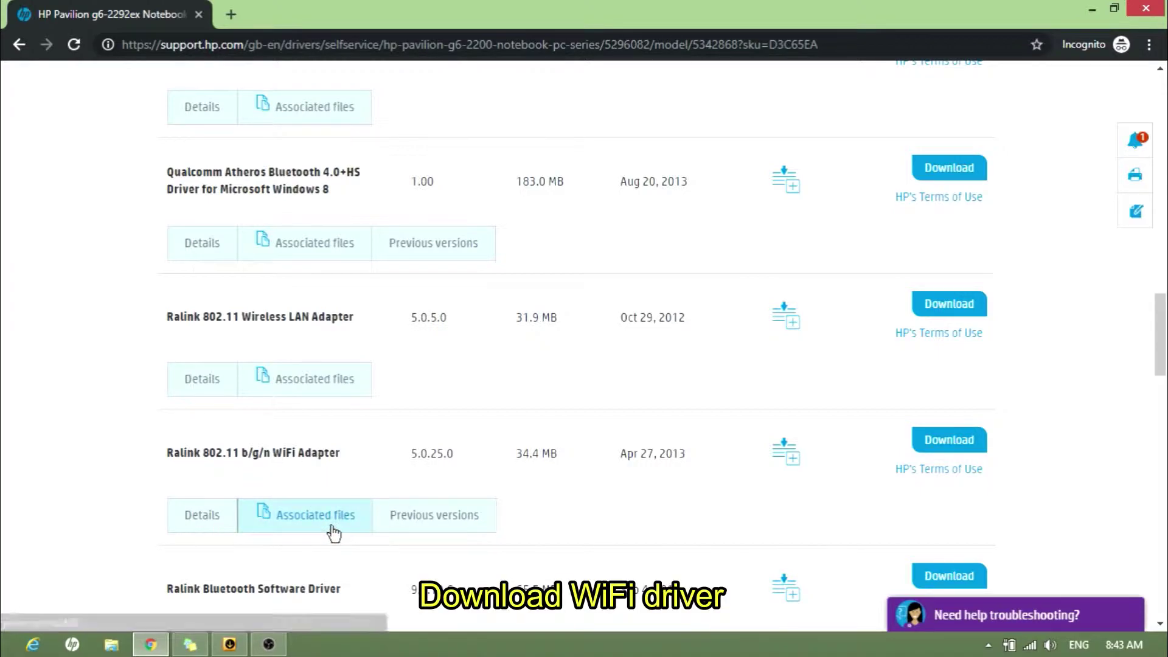
click(943, 440)
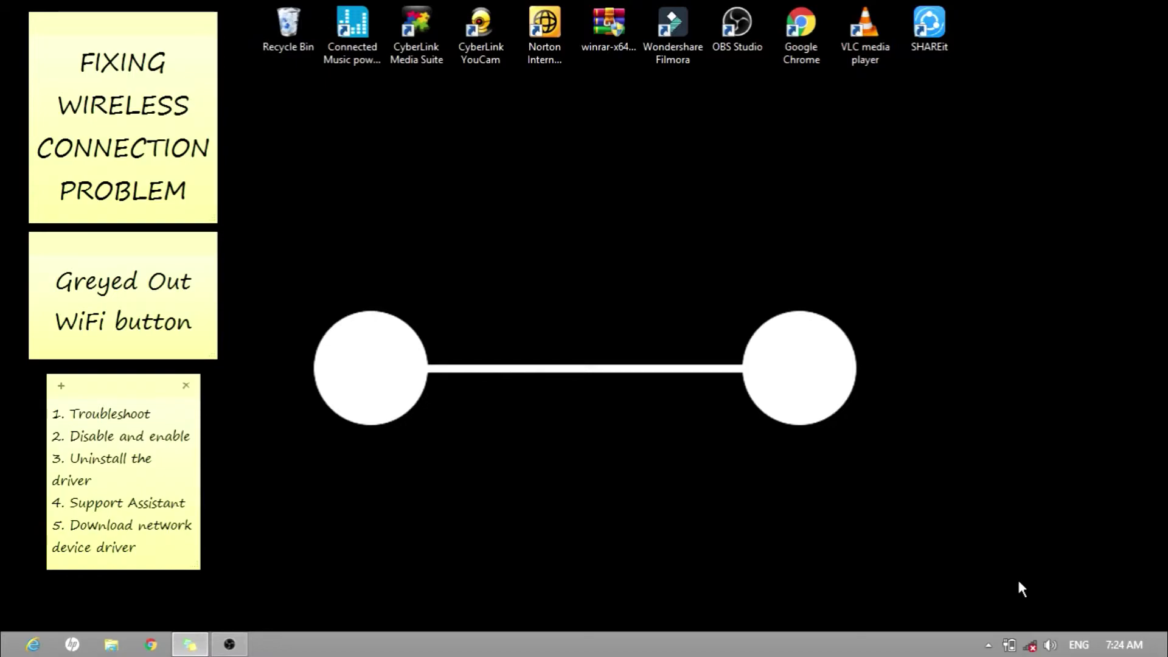
- Switch to File Explorer and run the sp61776 driver installer from the F: drive
click(121, 648)
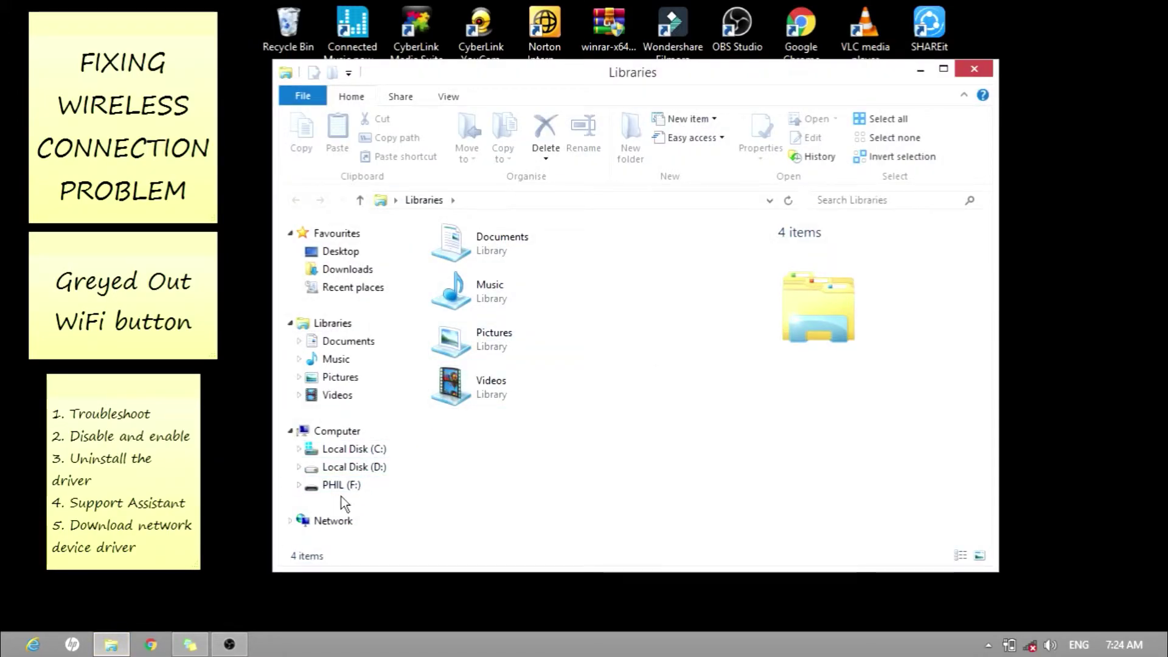
click(341, 486)
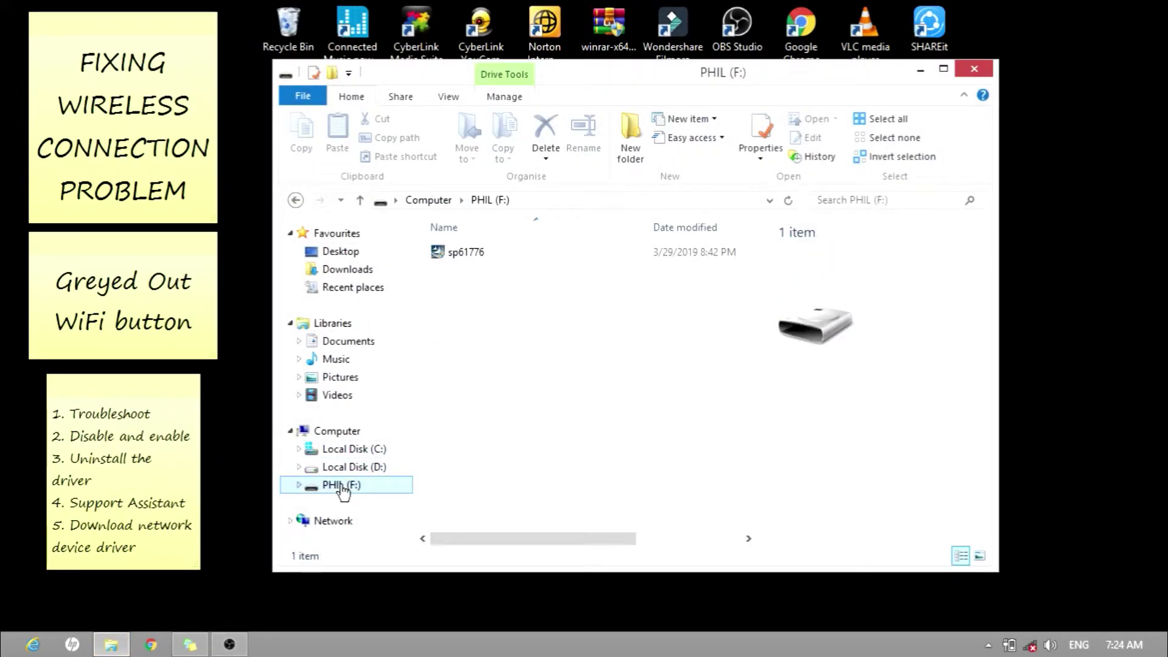
click(570, 252)
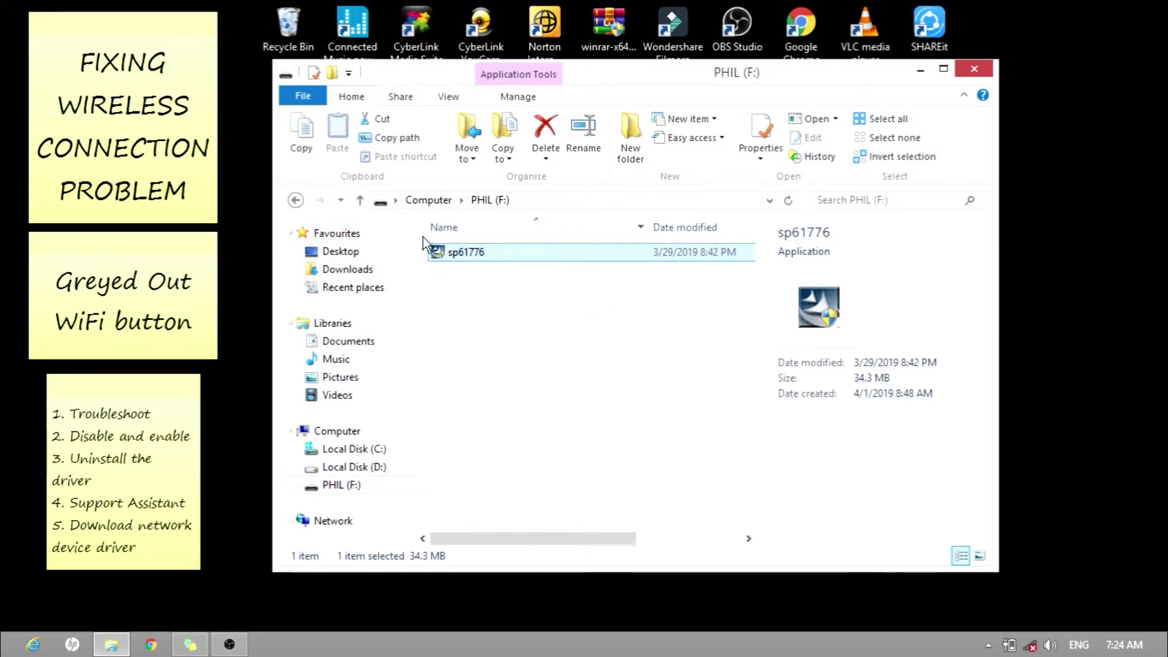
double_click(486, 257)
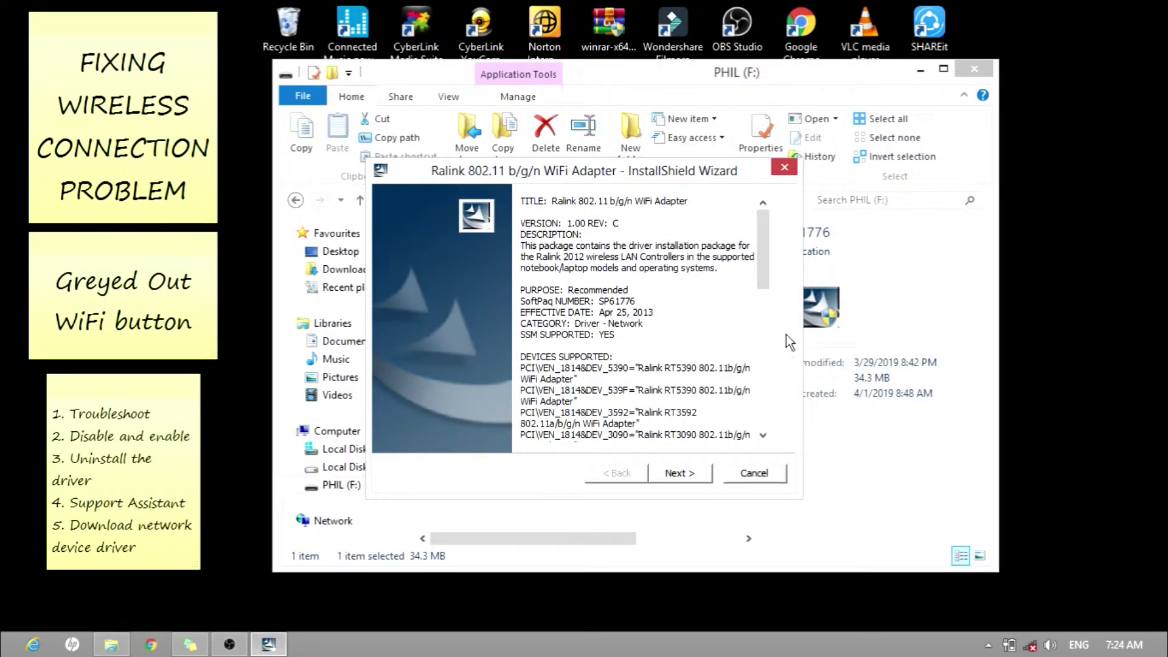
- Review the Ralink WiFi adapter package information, then read and accept the license agreement terms
drag(761, 271, 767, 444)
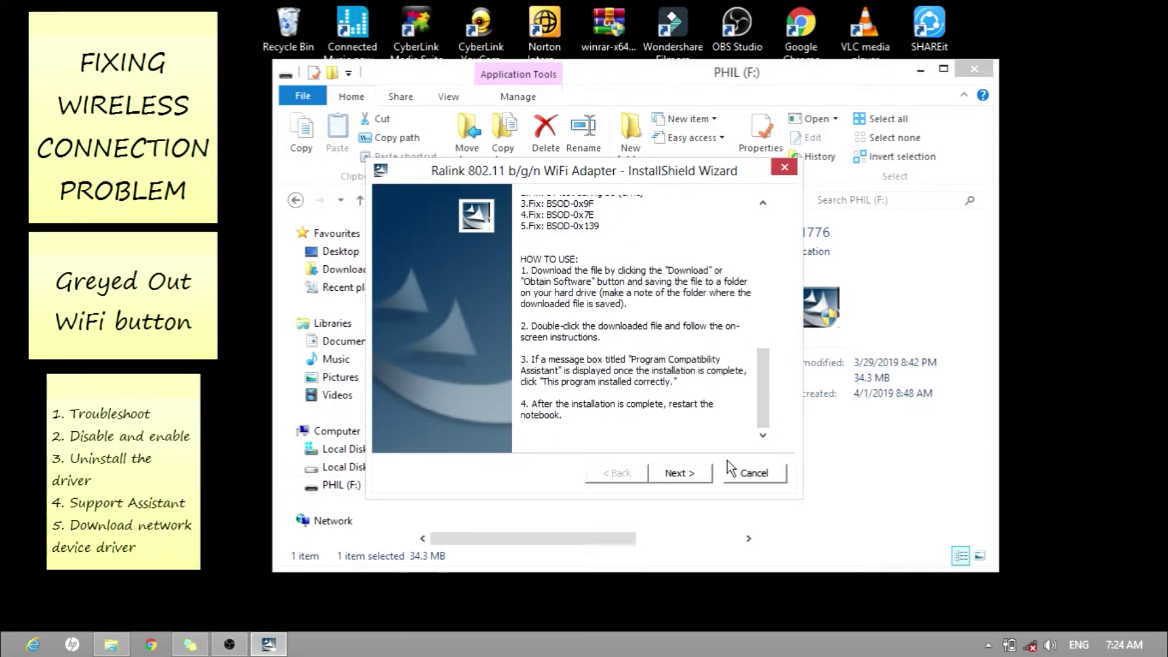
click(694, 473)
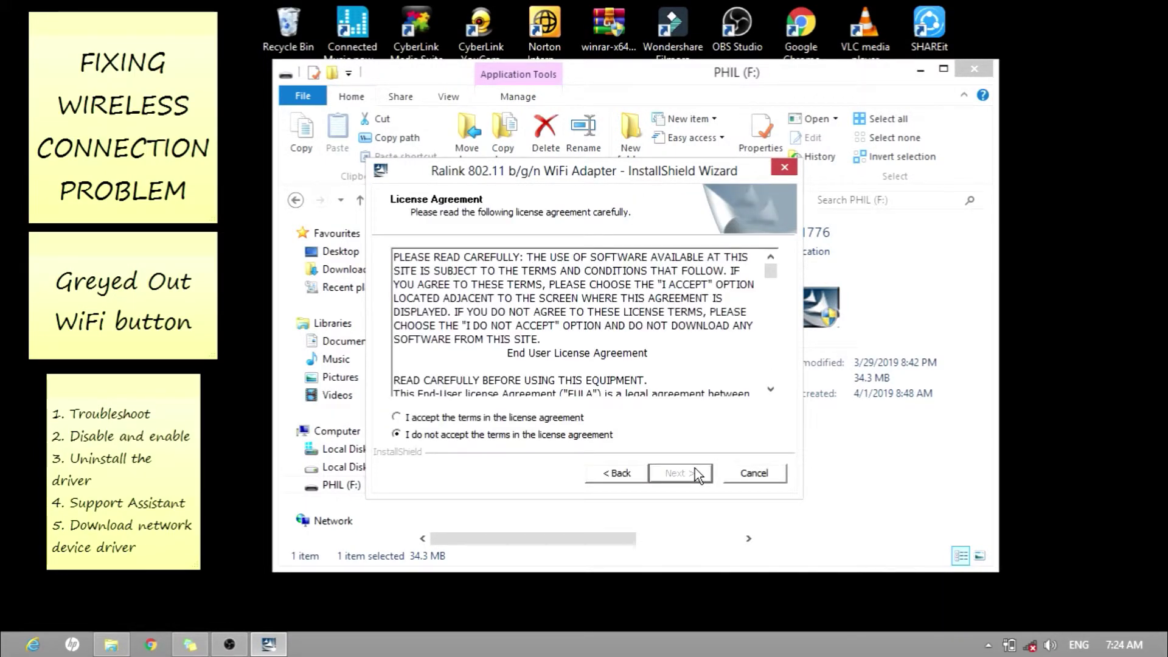
click(396, 418)
drag(769, 267, 773, 386)
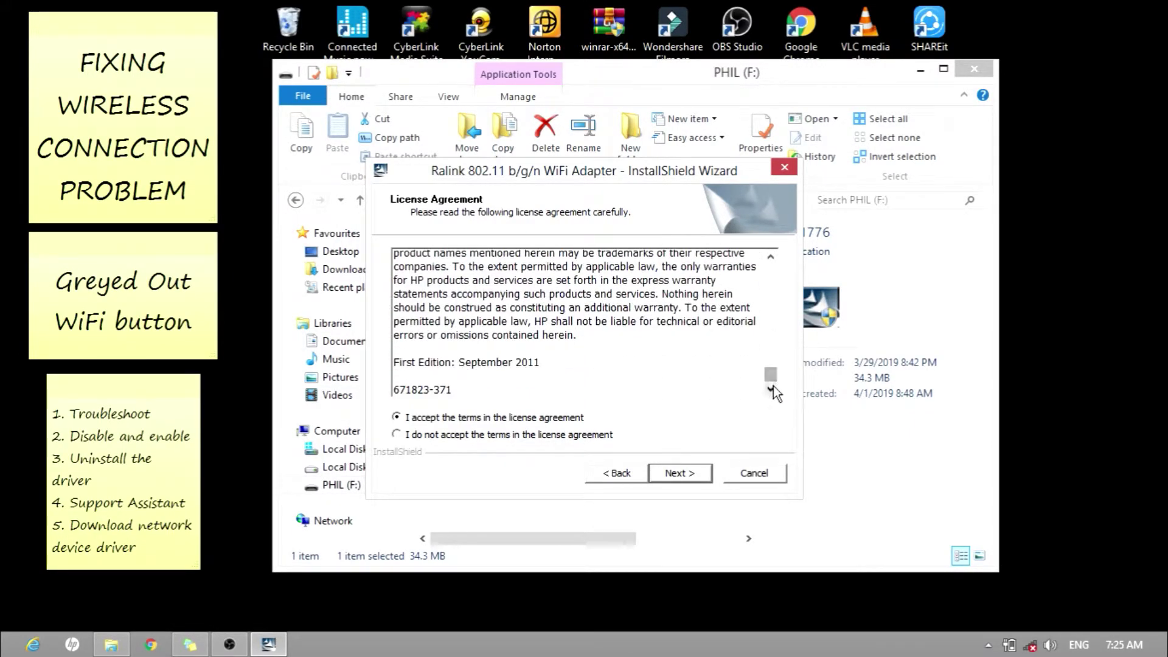
click(682, 473)
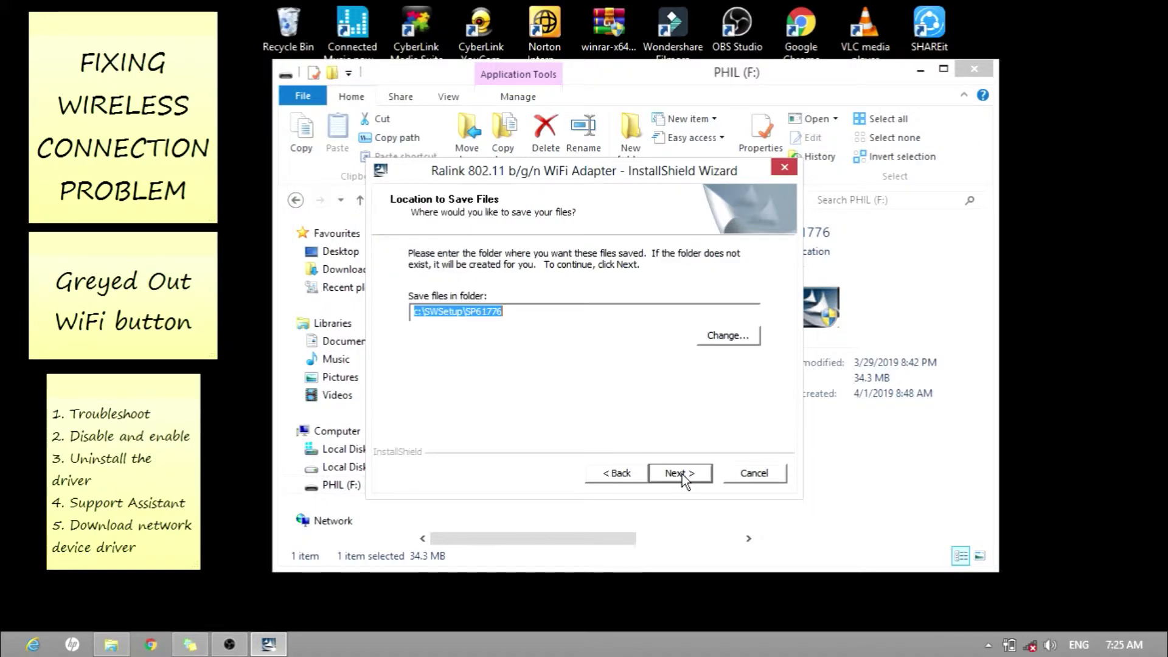
- Extract the driver files to c:\SWSetup\SP61776, overwriting all files already in the folder
click(682, 473)
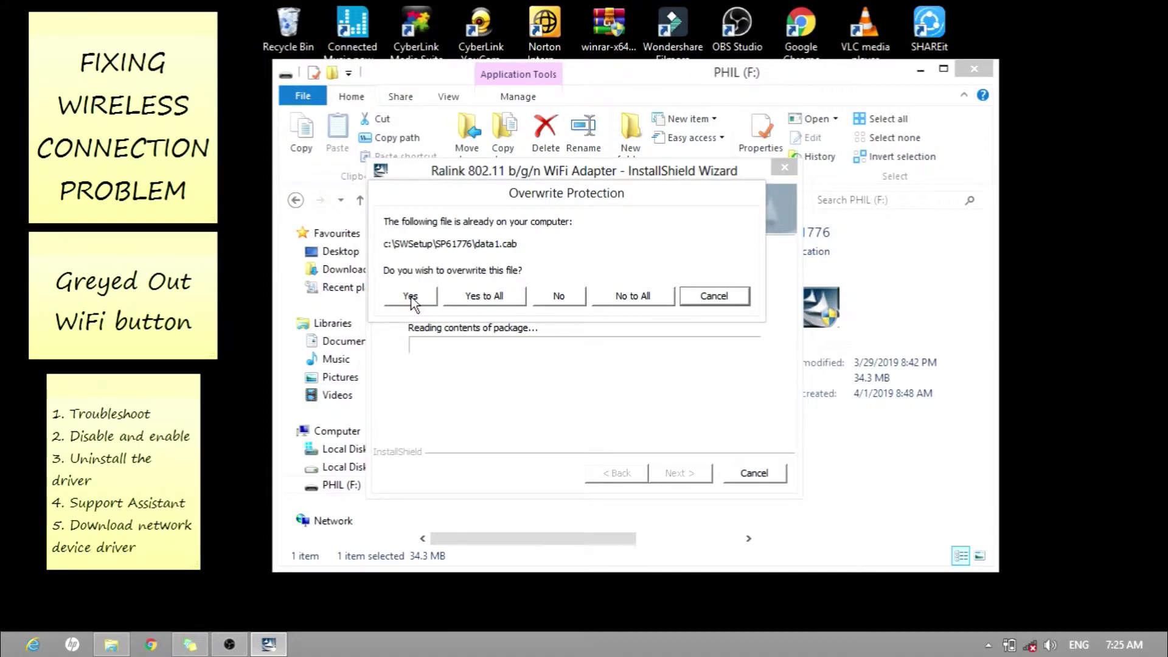
click(412, 297)
click(462, 295)
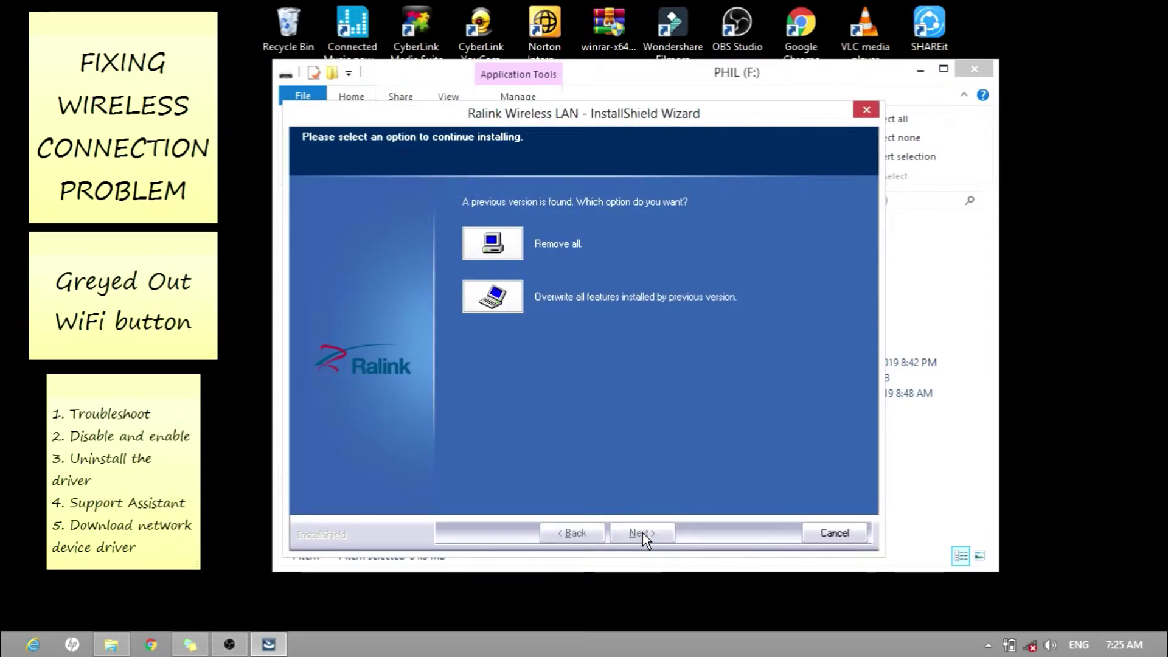
- Overwrite all features of the previous Ralink Wireless LAN version, finish the wizard, and check the list of available WiFi networks
click(490, 297)
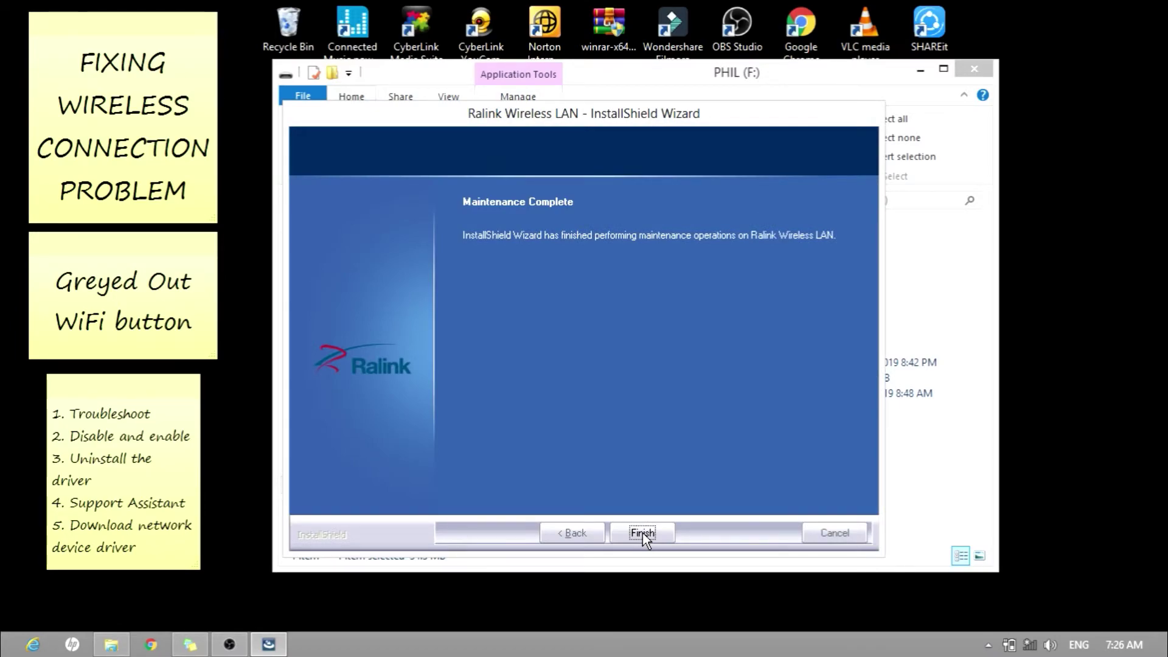
click(643, 533)
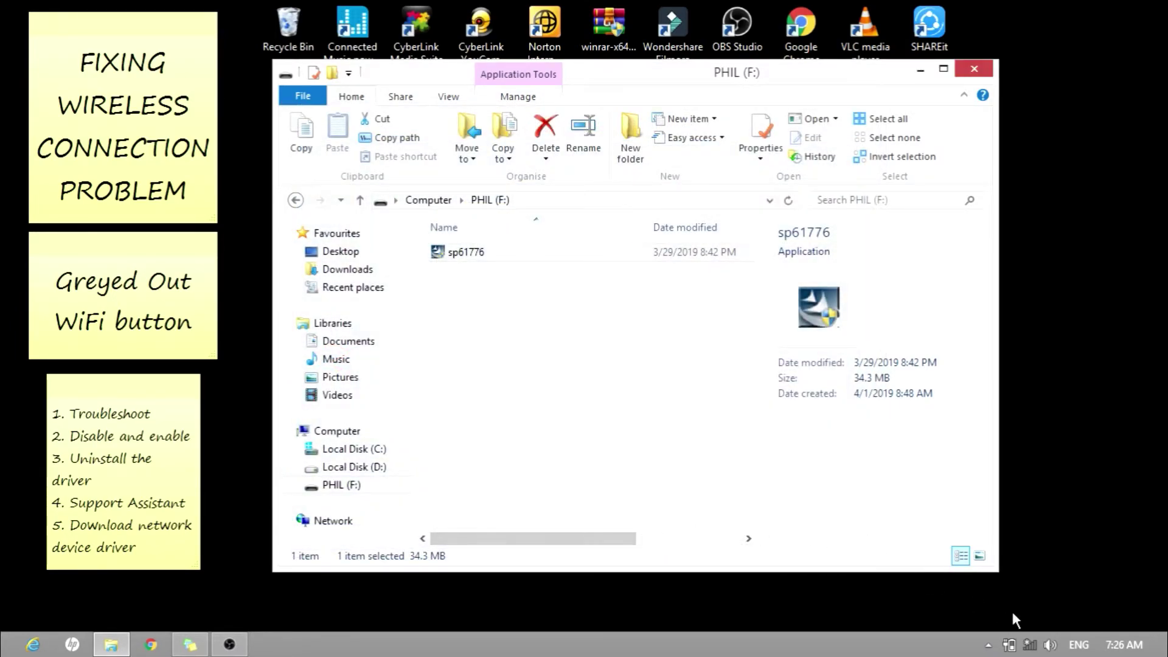
click(1029, 646)
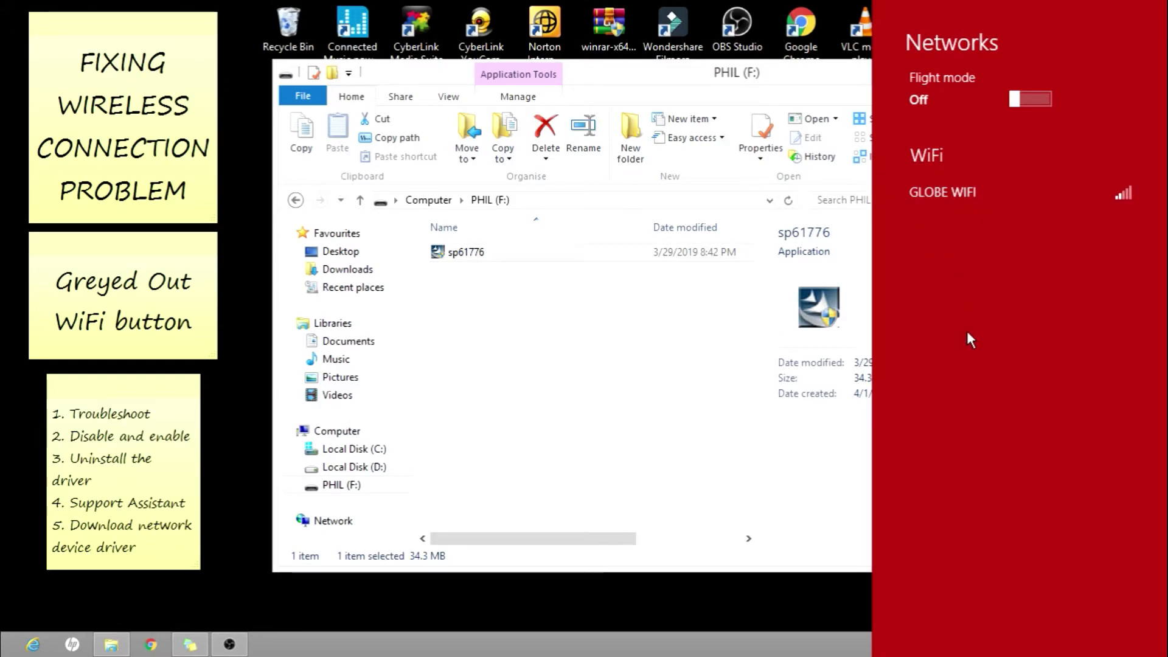
click(793, 524)
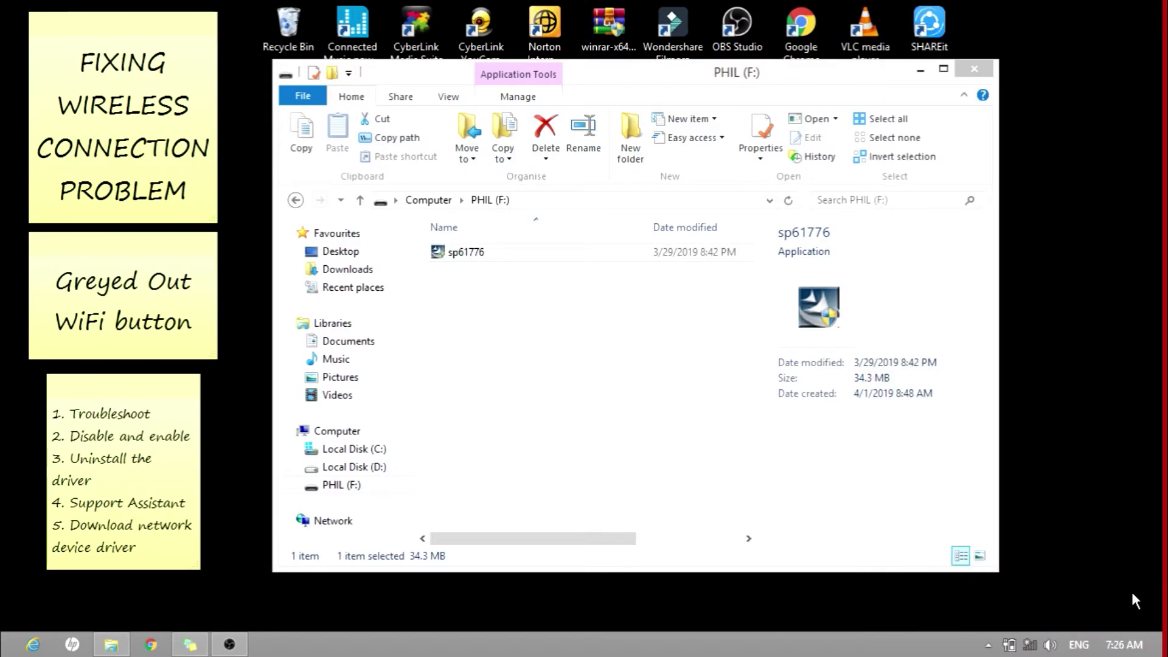
- Search the system settings for "wireless" and open the Wireless page to check the WiFi switch
mouse_move(1165, 654)
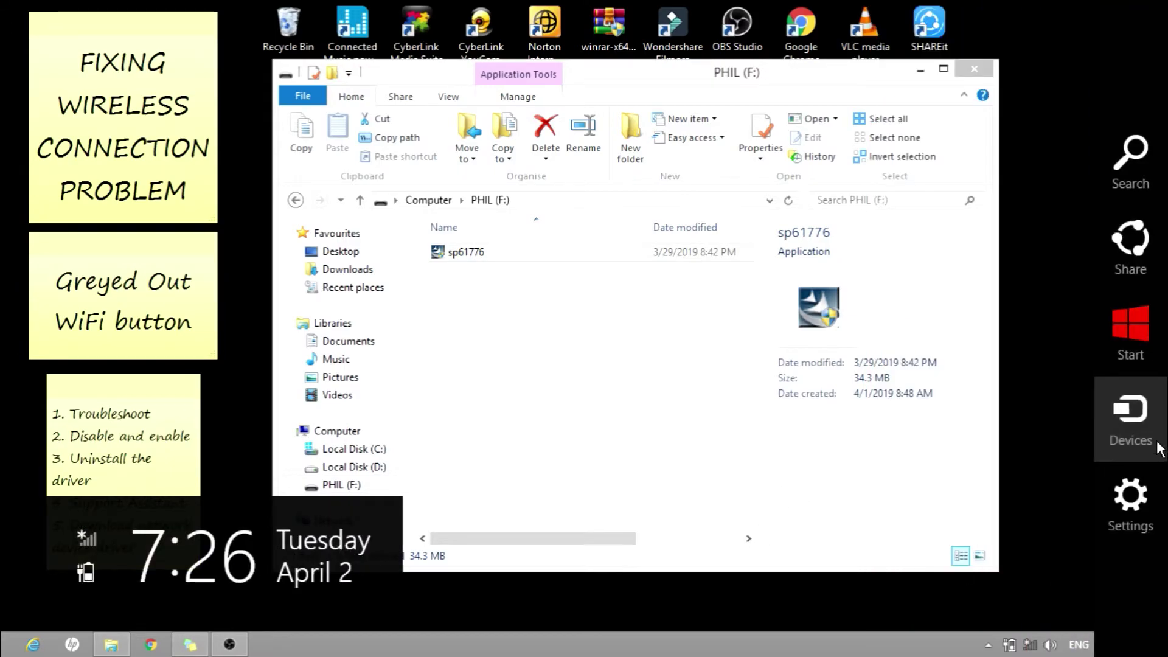
click(1124, 169)
text(wi)
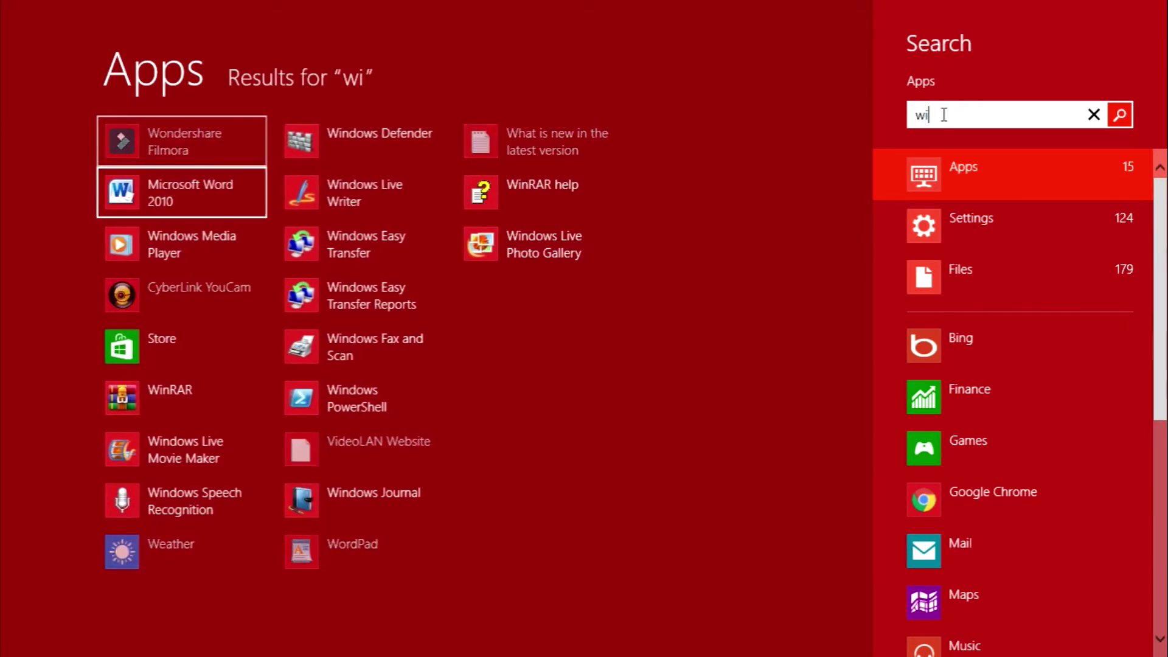
text(reless)
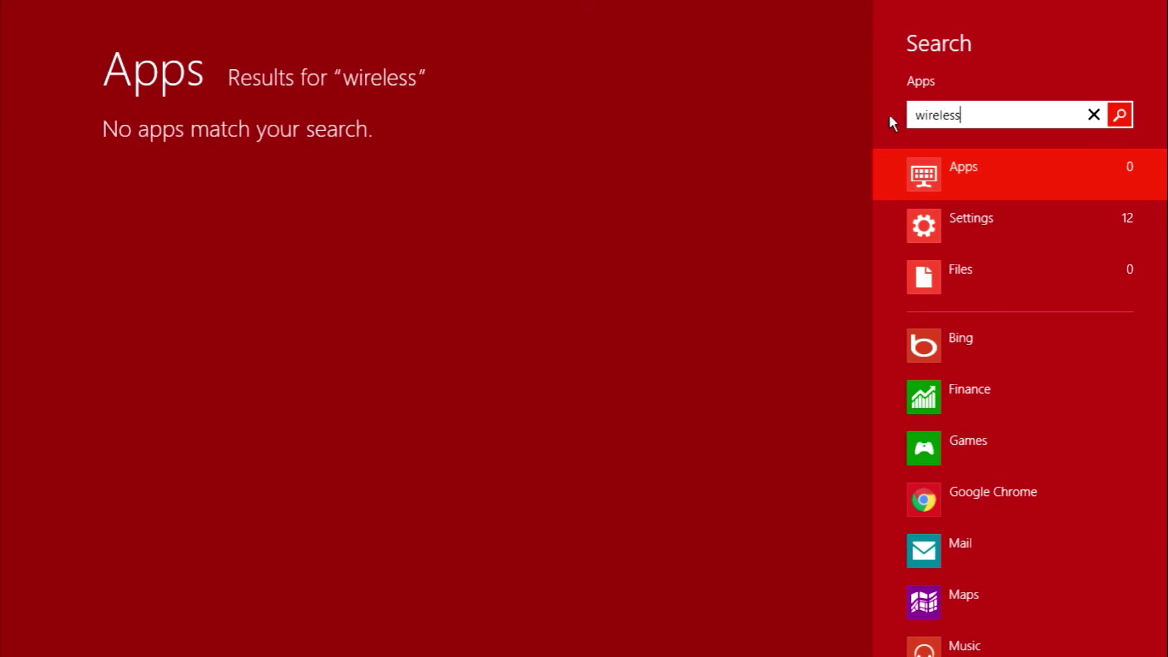
click(983, 221)
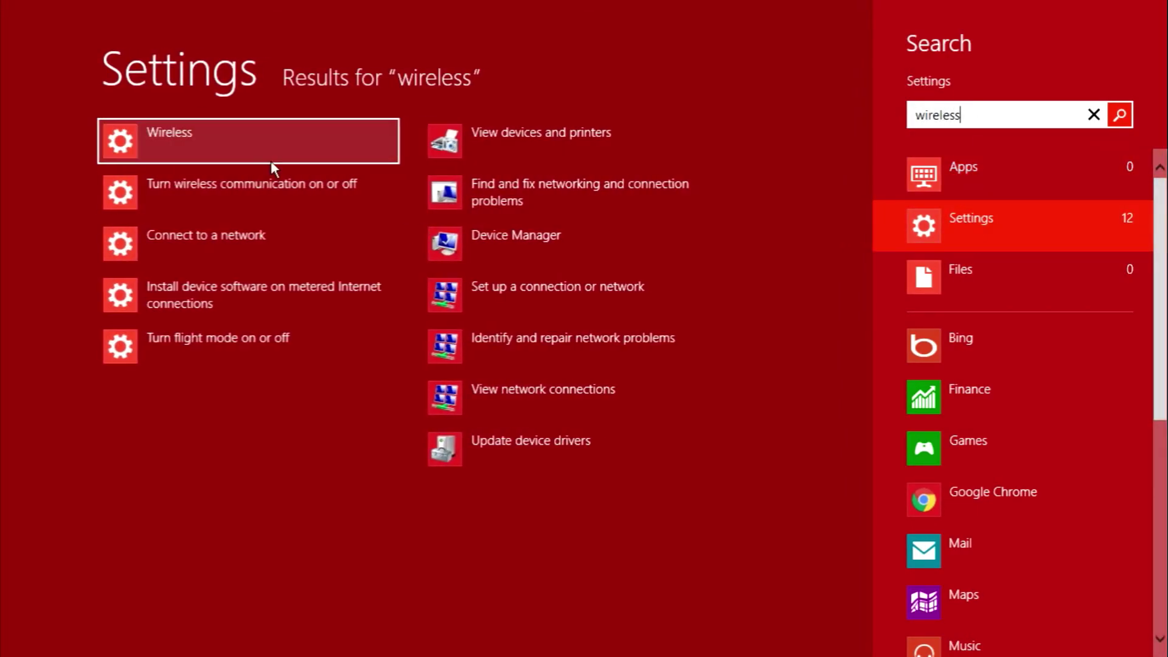
click(311, 154)
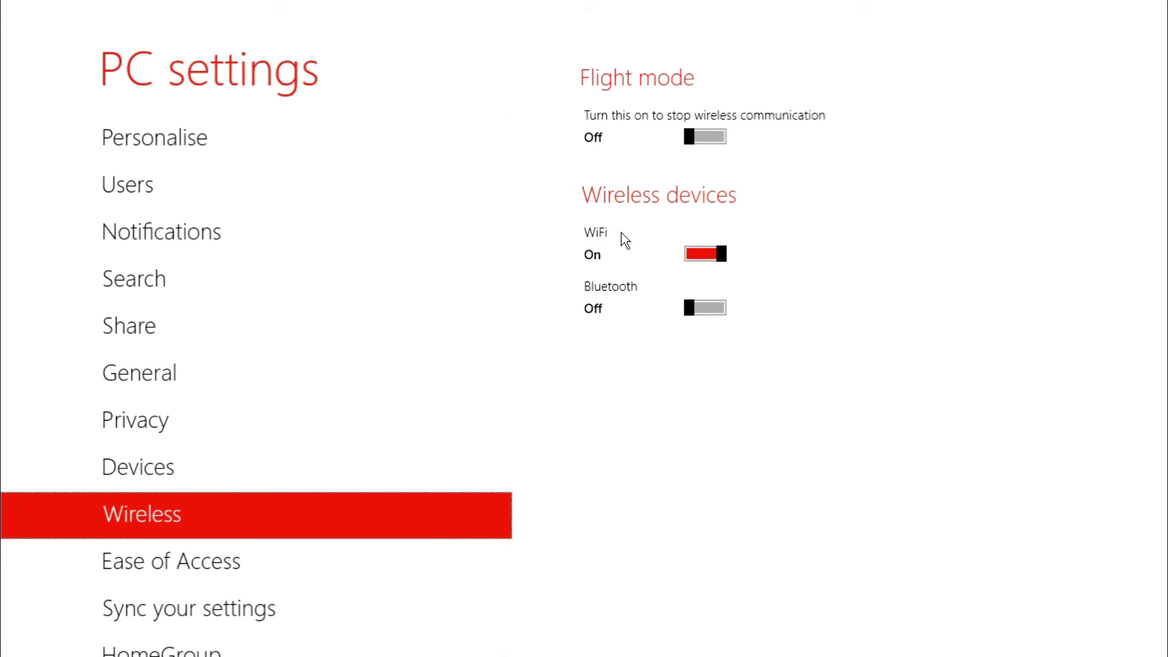
- Return from PC settings to the desktop and close the File Explorer window showing the F: drive
key(super)
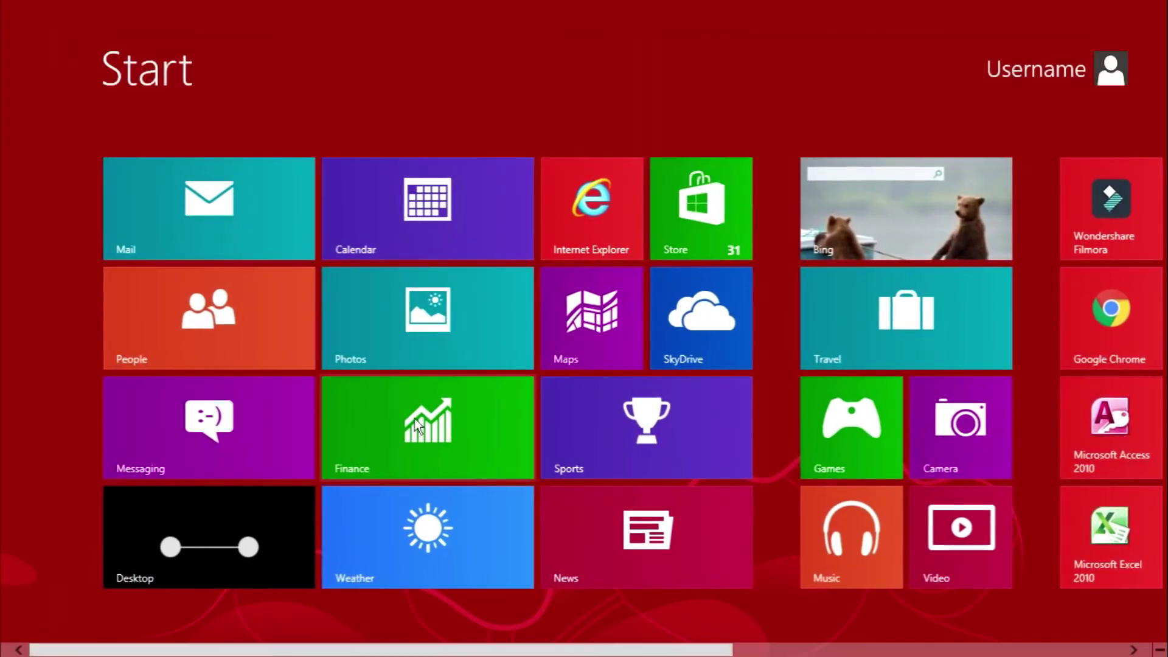
click(253, 561)
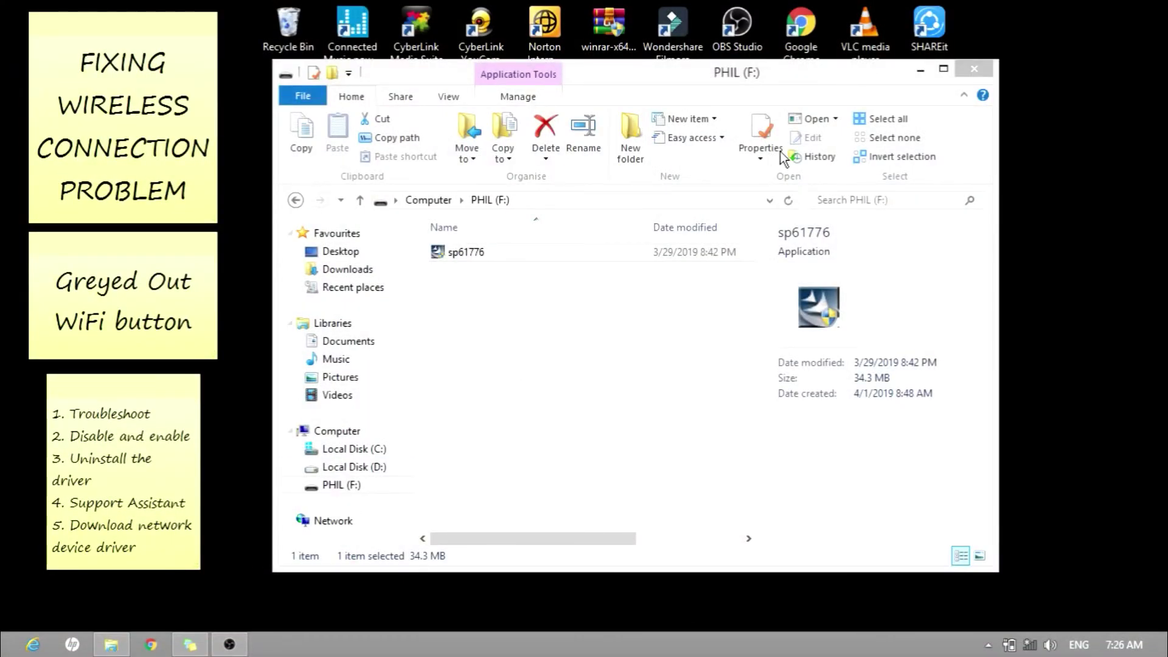
click(959, 64)
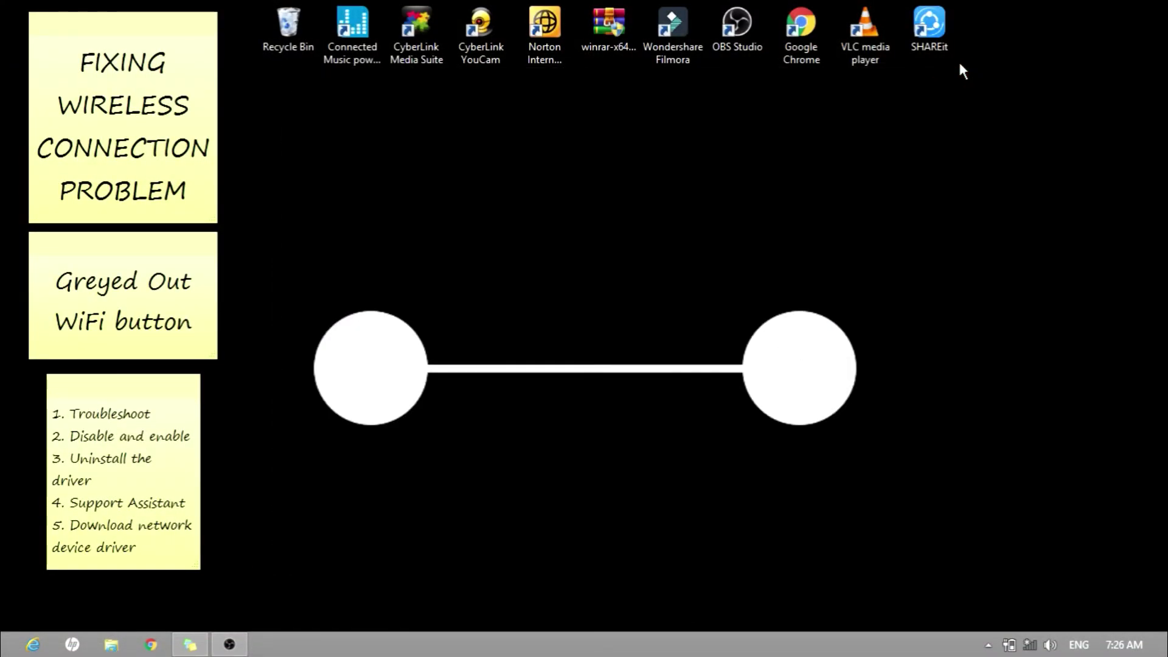